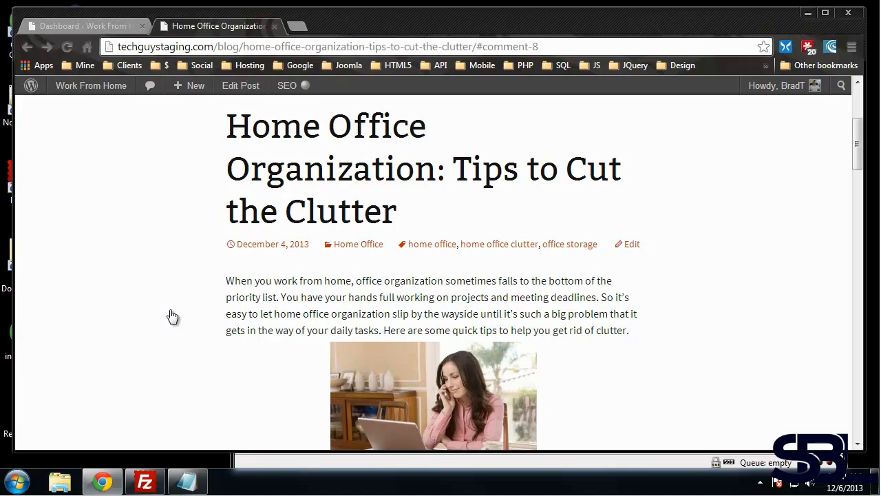
# Examine the title and opening section of the published home office organization post, including the keyword phrase within the title.
pyautogui.scroll(-4, 74, 220)
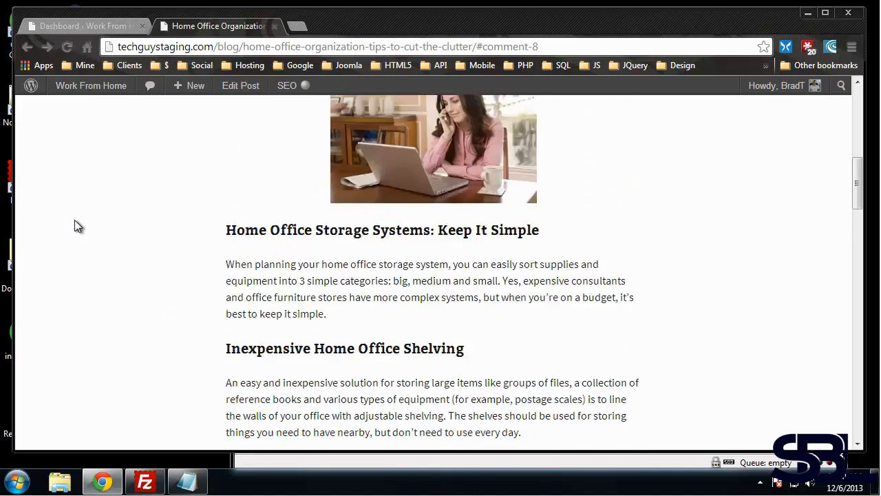
pyautogui.scroll(-5, 74, 220)
pyautogui.scroll(10, 73, 222)
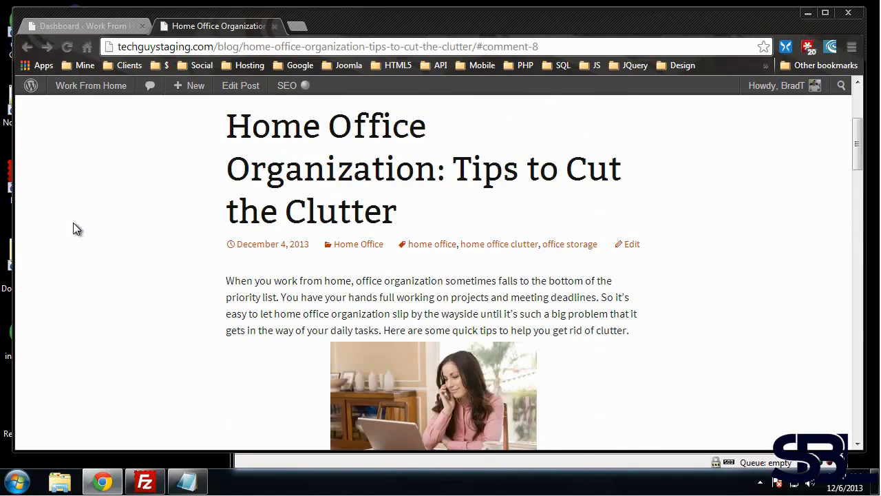
pyautogui.scroll(2, 73, 228)
pyautogui.scroll(-1, 226, 226)
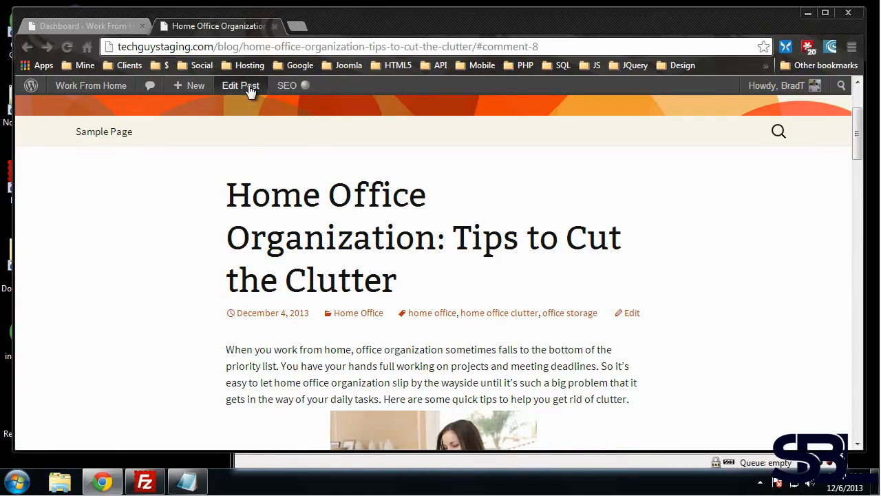
pyautogui.moveTo(228, 195); pyautogui.dragTo(422, 272)
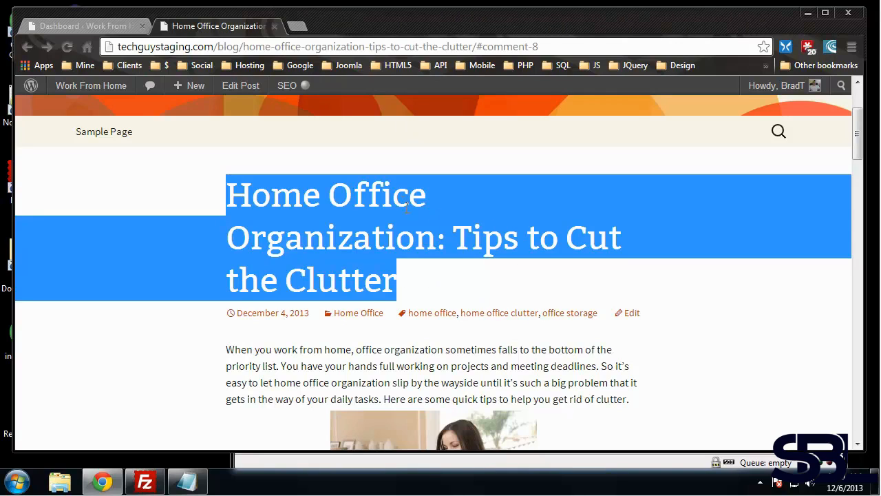
pyautogui.click(128, 352)
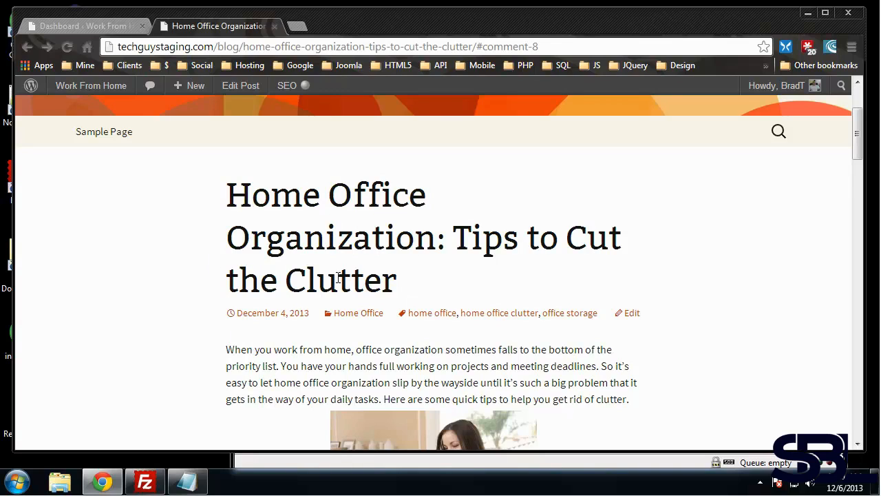
pyautogui.moveTo(226, 193); pyautogui.dragTo(443, 238)
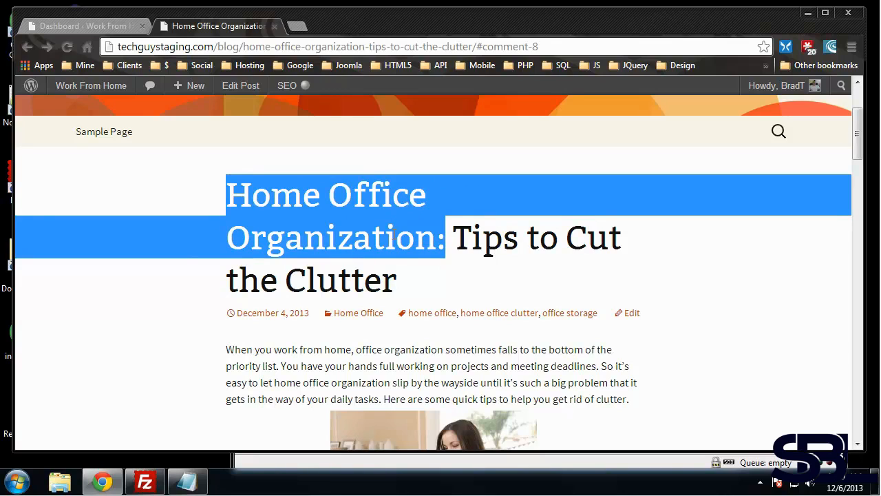
pyautogui.moveTo(456, 237); pyautogui.dragTo(508, 283)
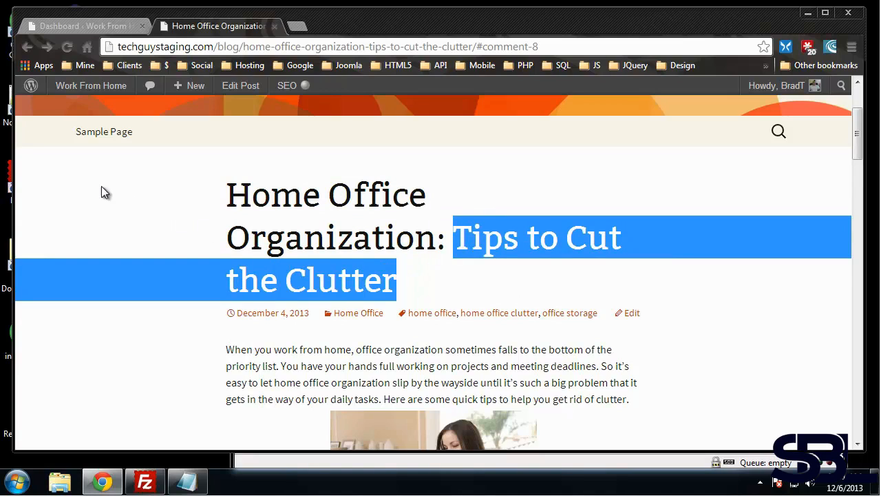
pyautogui.click(130, 243)
pyautogui.scroll(-4, 130, 244)
pyautogui.scroll(4, 129, 244)
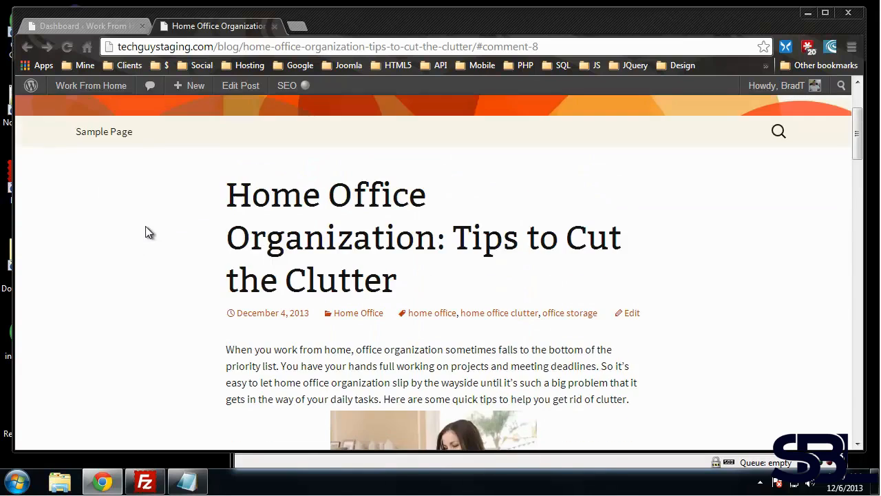
pyautogui.scroll(-3, 131, 274)
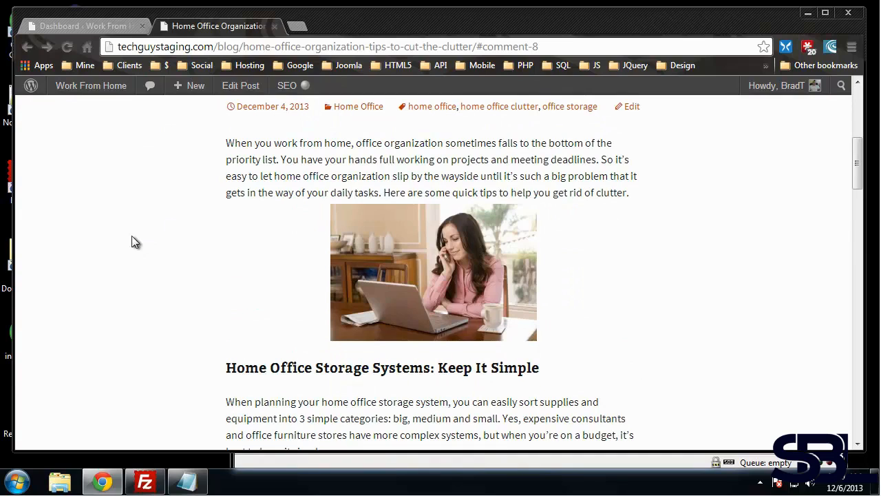
# Inspect the HTML element behind the "Home Office Storage Systems: Keep It Simple" subheading and review the post's other subheadings.
pyautogui.scroll(-1, 137, 236)
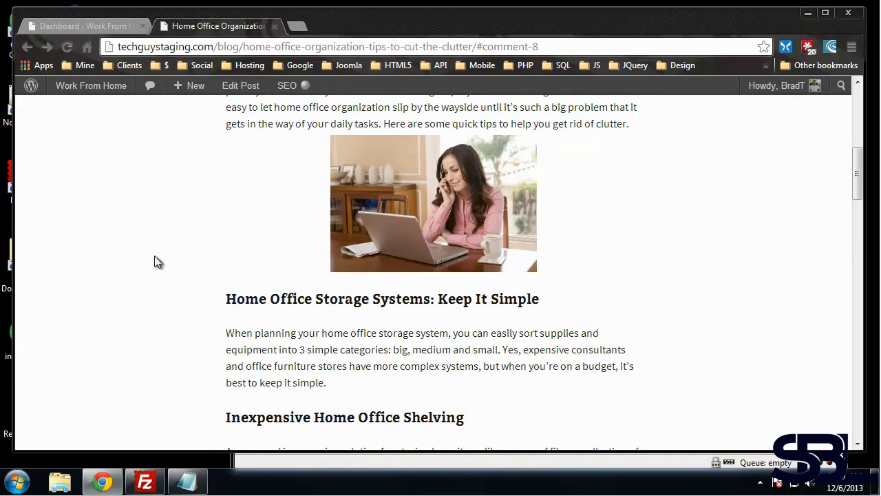
pyautogui.moveTo(273, 299); pyautogui.dragTo(500, 300)
pyautogui.click(149, 247)
pyautogui.hotkey('ctrl', 'shift', 'i')
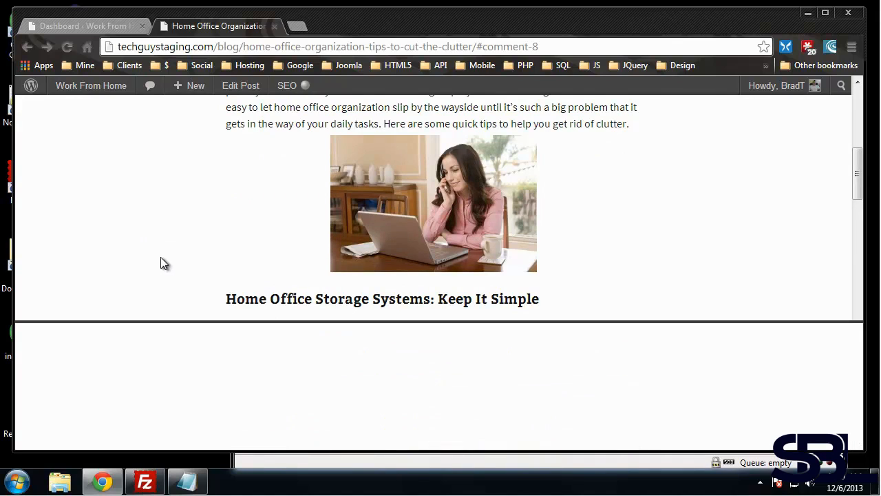
pyautogui.click(68, 441)
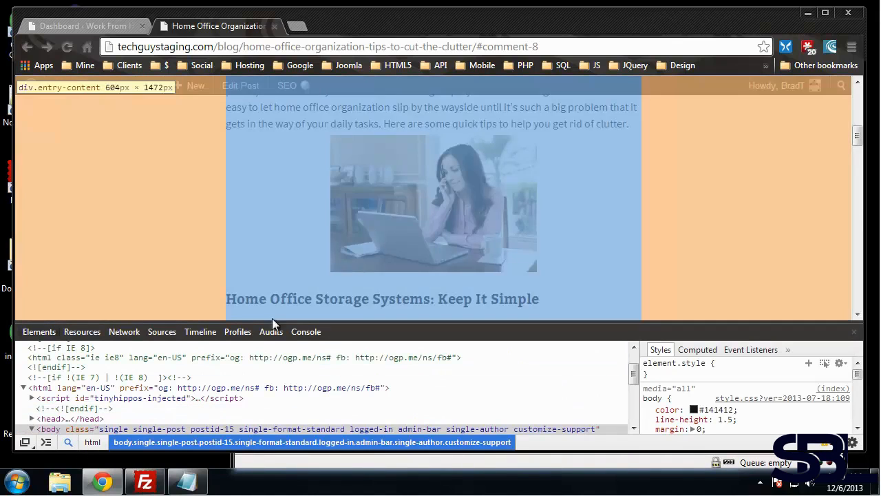
pyautogui.click(273, 301)
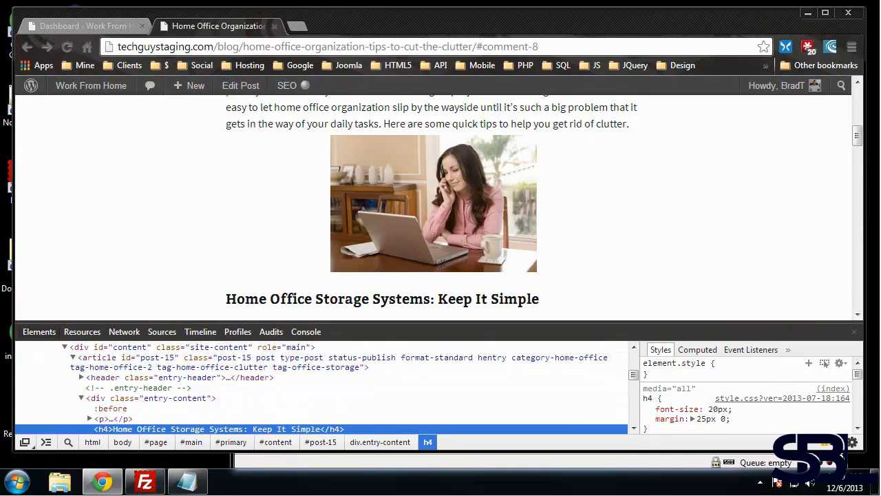
pyautogui.click(854, 332)
pyautogui.scroll(-10, 210, 188)
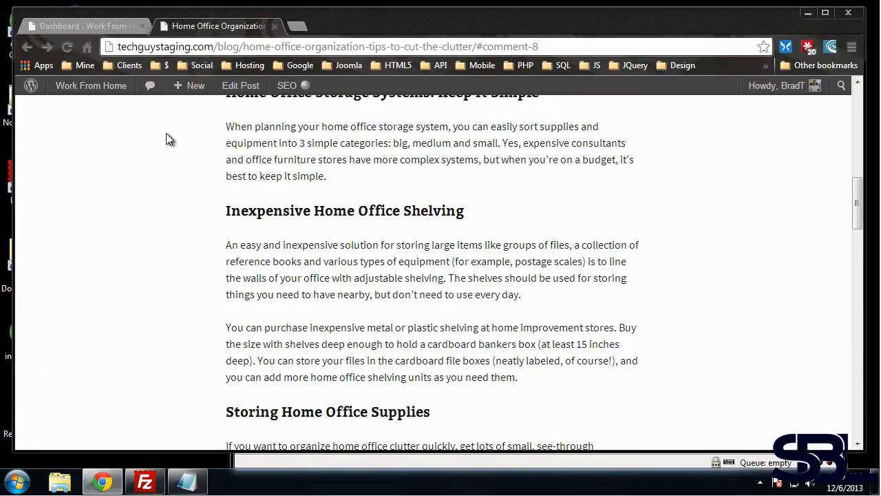
pyautogui.scroll(8, 210, 201)
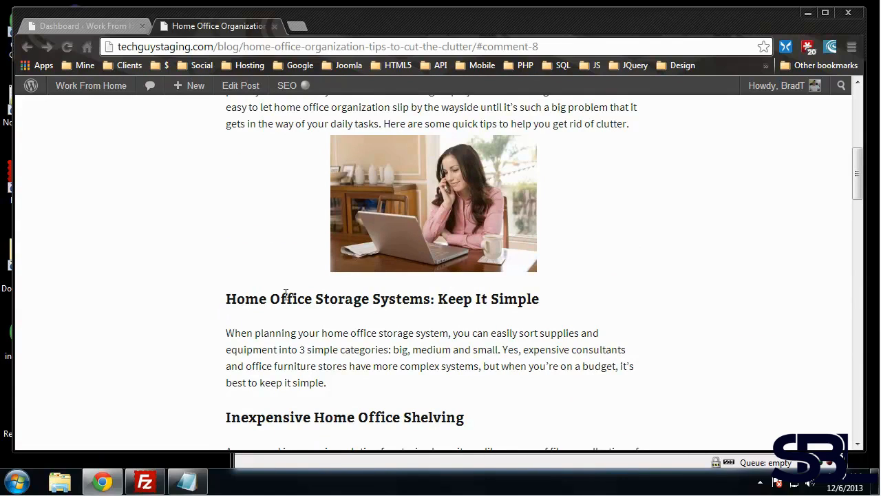
pyautogui.scroll(3, 230, 228)
pyautogui.scroll(-1, 294, 328)
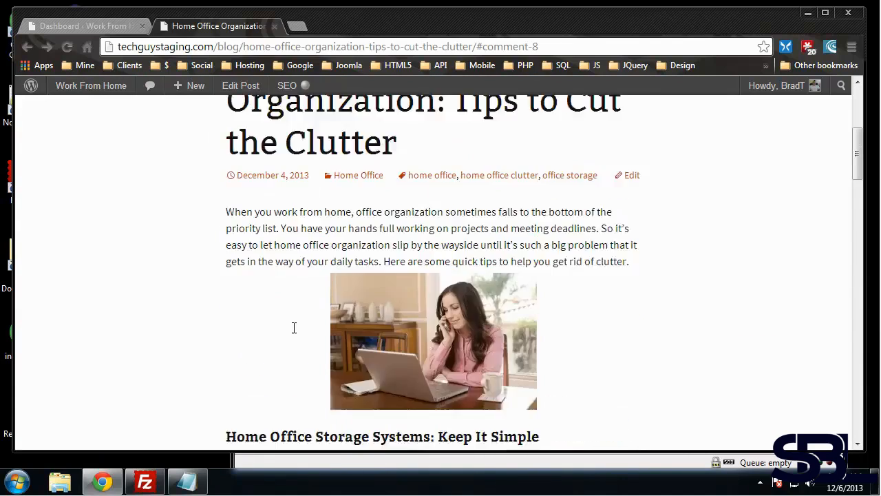
pyautogui.scroll(-3, 294, 327)
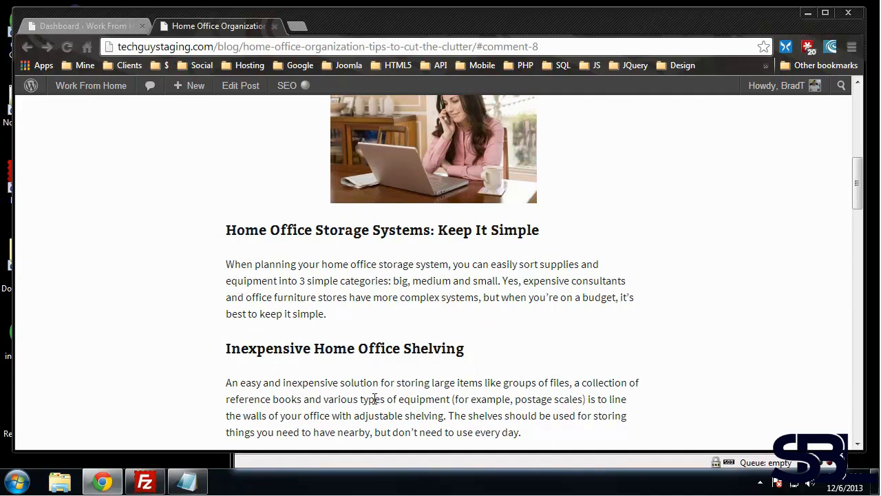
# Open the "Home Office Organization: Tips to Cut the Clutter" post for editing in the WordPress dashboard and show its HTML source.
pyautogui.click(93, 13)
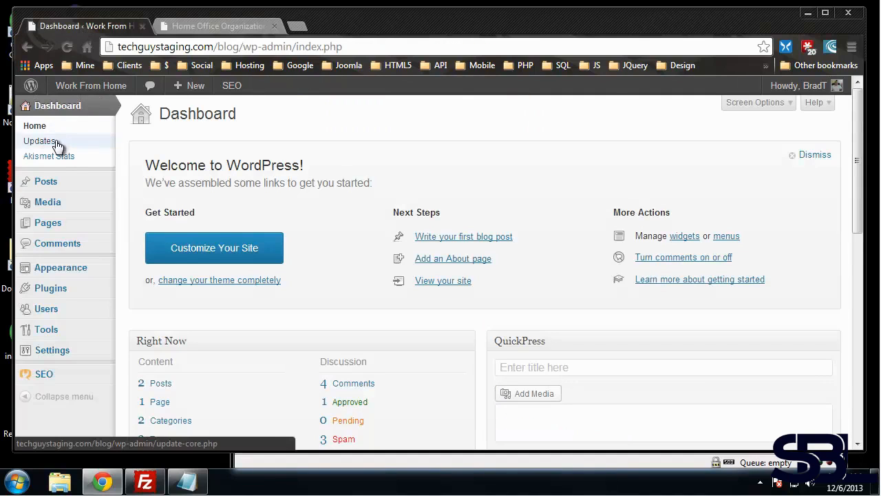
pyautogui.click(64, 190)
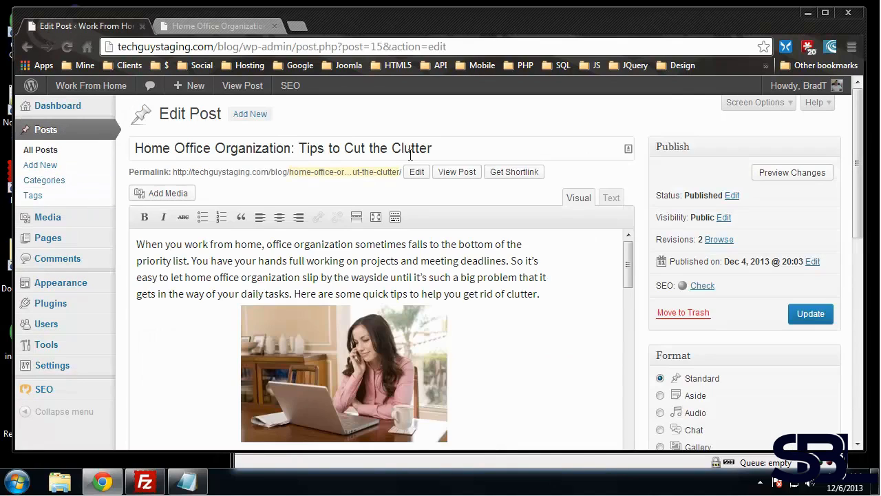
pyautogui.scroll(-1, 442, 137)
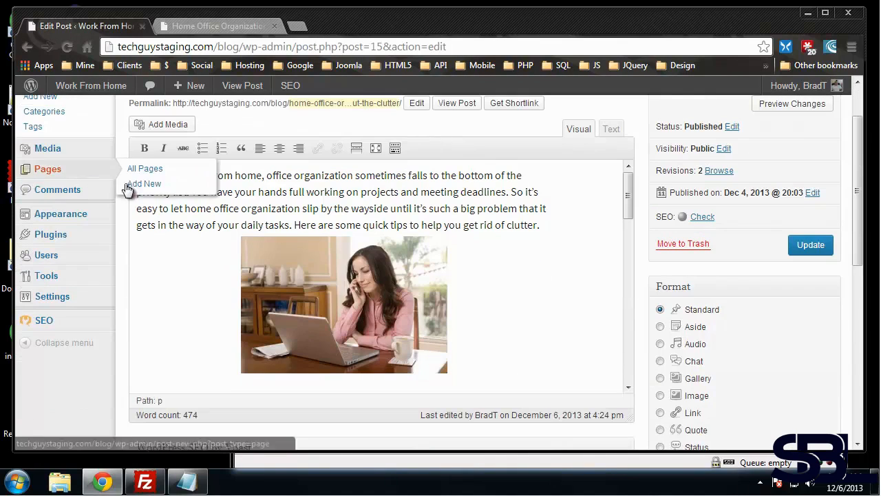
pyautogui.scroll(-1, 541, 282)
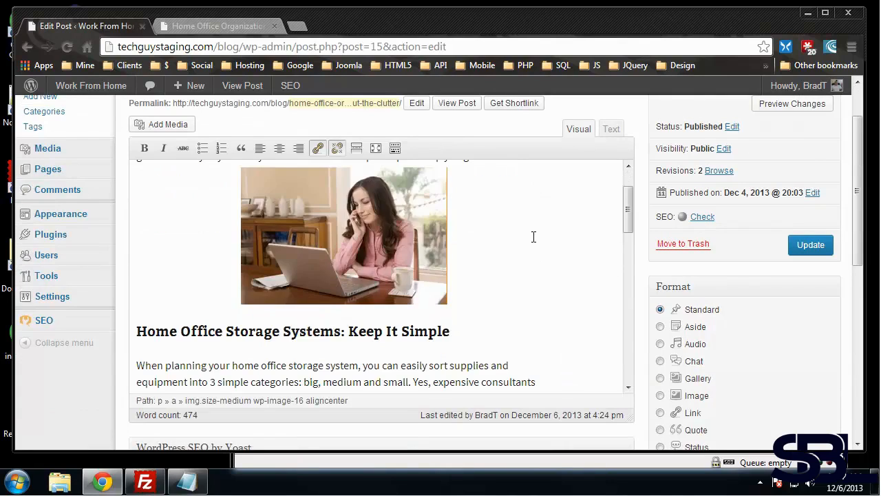
pyautogui.scroll(2, 561, 220)
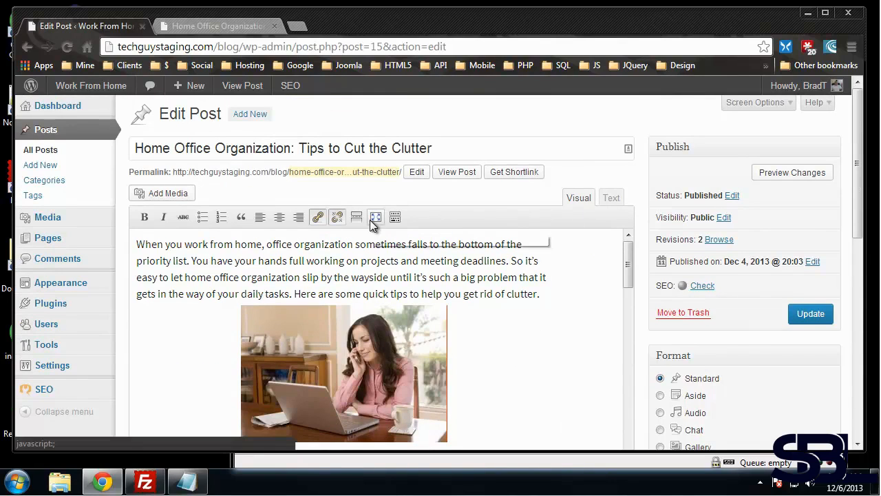
pyautogui.click(611, 197)
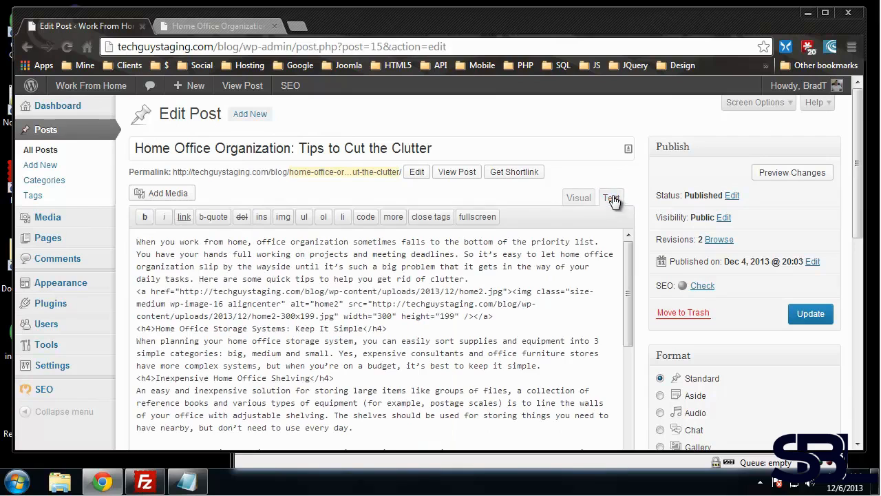
pyautogui.scroll(-1, 335, 275)
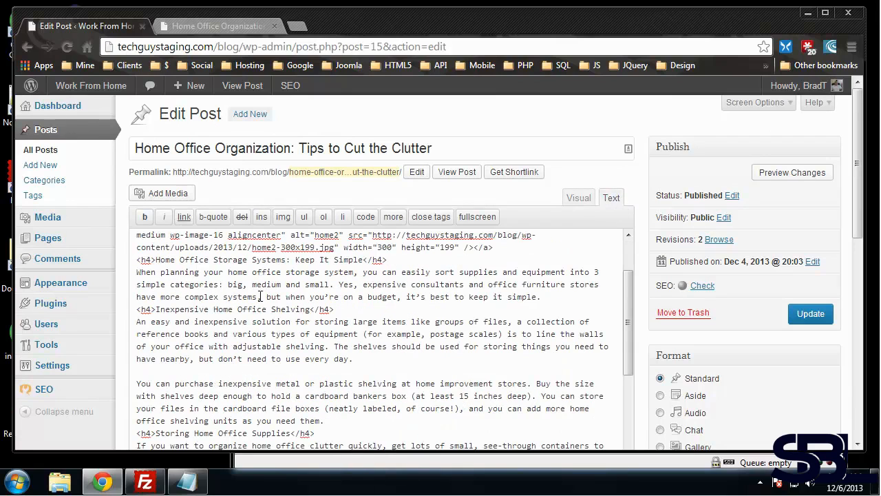
pyautogui.scroll(1, 260, 296)
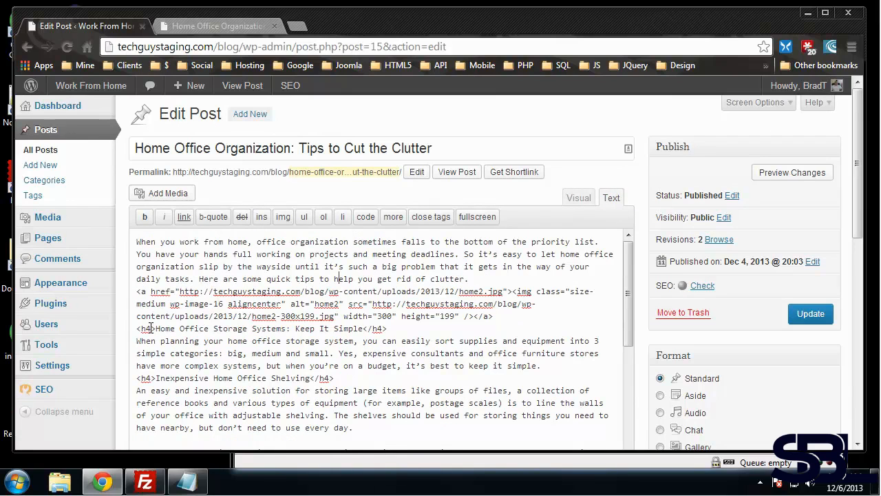
# Change the opening and closing tags of the "Home Office Storage Systems: Keep It Simple" heading to h3.
pyautogui.moveTo(150, 328); pyautogui.dragTo(142, 330)
pyautogui.hotkey('ctrl', 'c')
pyautogui.write('3')
pyautogui.doubleClick(378, 329)
pyautogui.hotkey('ctrl', 'v')
# Search the page for h4 and change both tags of the "Inexpensive Home Office Shelving" heading to h3.
pyautogui.hotkey('ctrl', 'f')
pyautogui.write('h4')
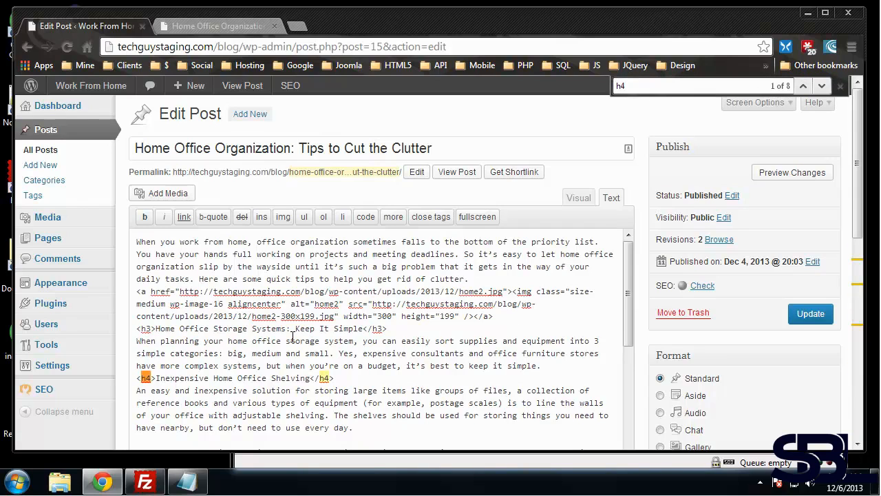
pyautogui.doubleClick(146, 378)
pyautogui.hotkey('ctrl', 'v')
pyautogui.doubleClick(323, 378)
pyautogui.hotkey('ctrl', 'v')
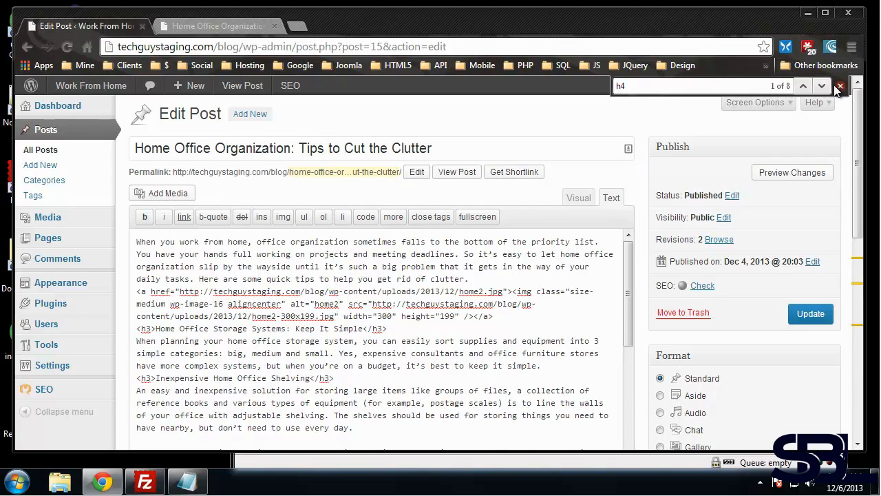
# Find the next h4 tags and change the "Storing Home Office Supplies" and "Portable Home Office Organizers" headings to h3.
pyautogui.click(822, 86)
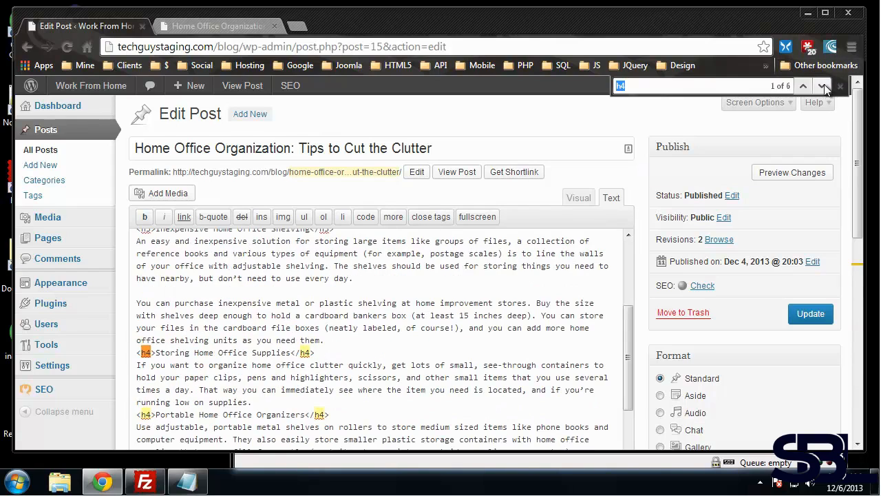
pyautogui.doubleClick(145, 353)
pyautogui.hotkey('ctrl', 'v')
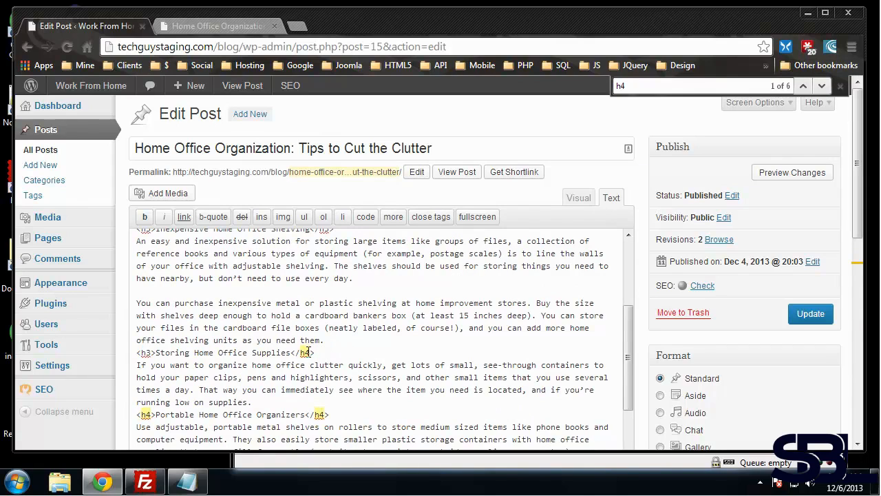
pyautogui.doubleClick(305, 352)
pyautogui.hotkey('ctrl', 'v')
pyautogui.doubleClick(322, 415)
pyautogui.hotkey('ctrl', 'v')
pyautogui.doubleClick(146, 414)
pyautogui.hotkey('ctrl', 'v')
# Change both tags of the "Low Cost Home Office Storage Tip" heading to h3 and check for any further h4 tags.
pyautogui.click(821, 88)
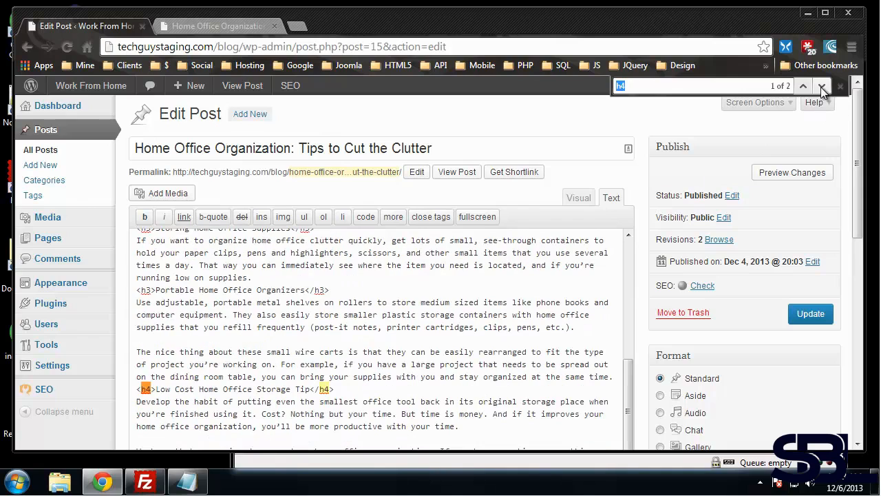
pyautogui.doubleClick(146, 389)
pyautogui.hotkey('ctrl', 'v')
pyautogui.doubleClick(325, 389)
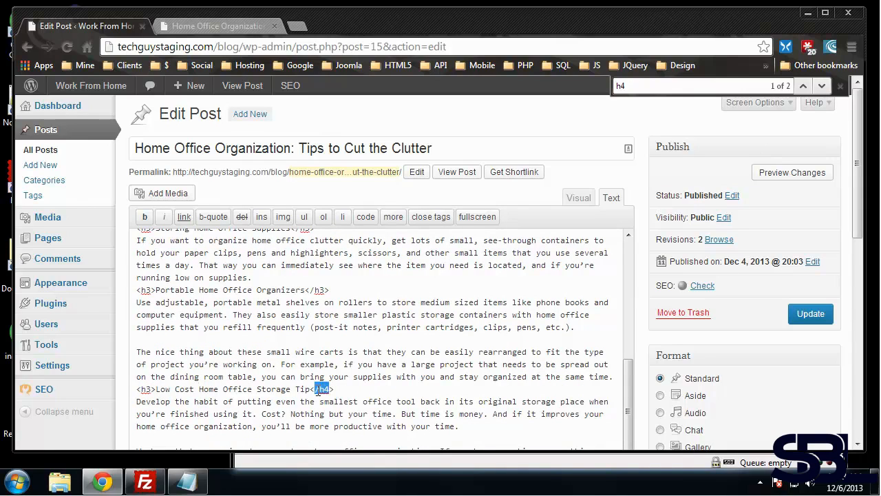
pyautogui.hotkey('ctrl', 'v')
pyautogui.click(822, 87)
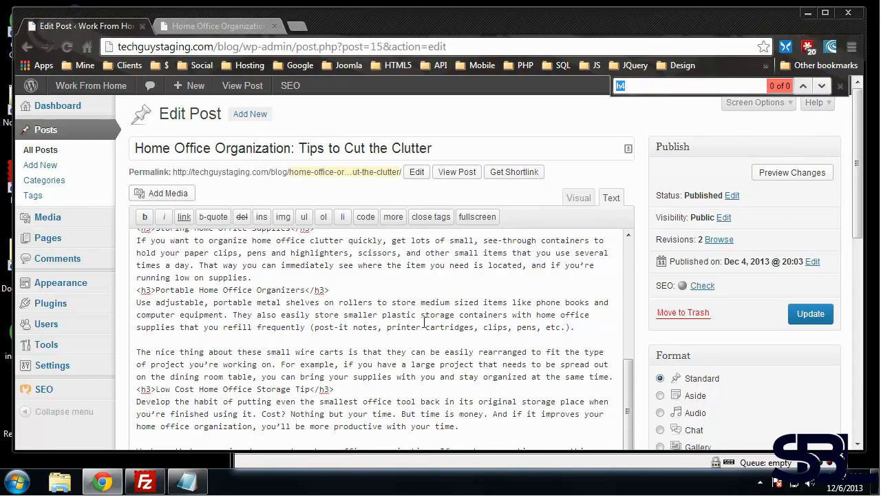
# Update the post and reload its published page to review the revised headings.
pyautogui.click(810, 314)
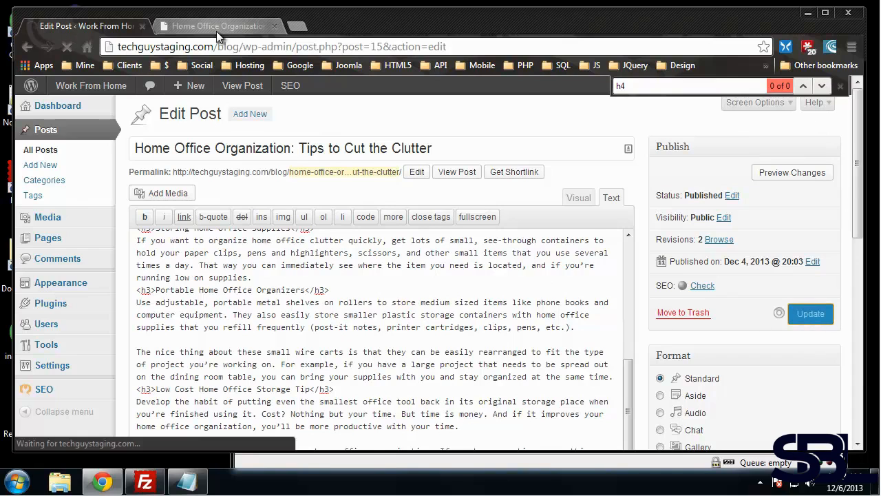
pyautogui.click(216, 31)
pyautogui.click(67, 46)
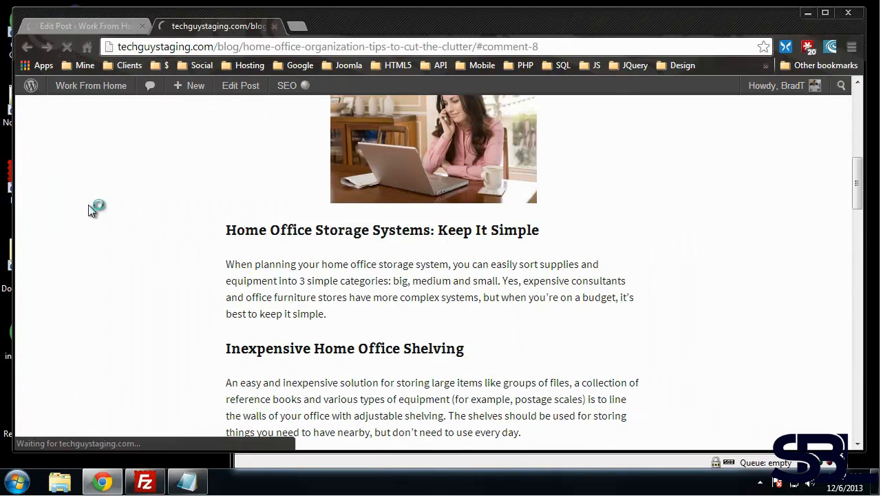
pyautogui.scroll(5, 205, 252)
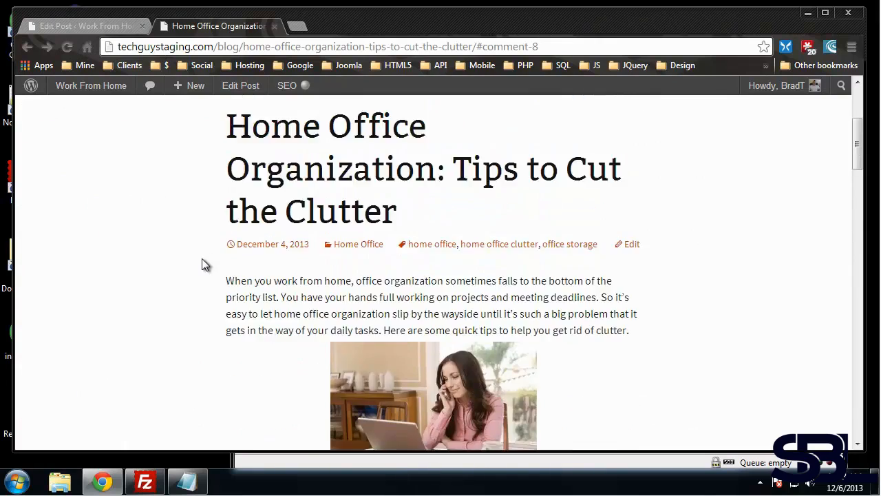
# Review the section headings throughout the published post, from the title down to the "Low Cost Home Office Storage Tip" section.
pyautogui.scroll(-10, 202, 258)
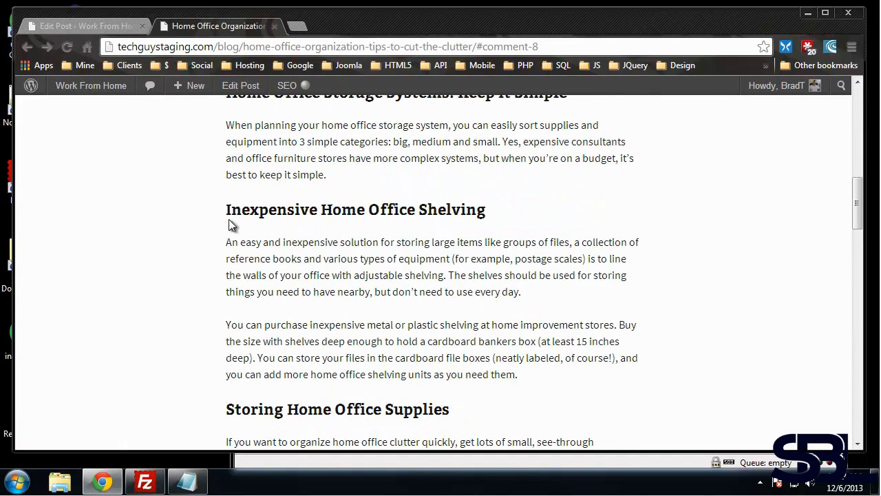
pyautogui.scroll(-10, 191, 366)
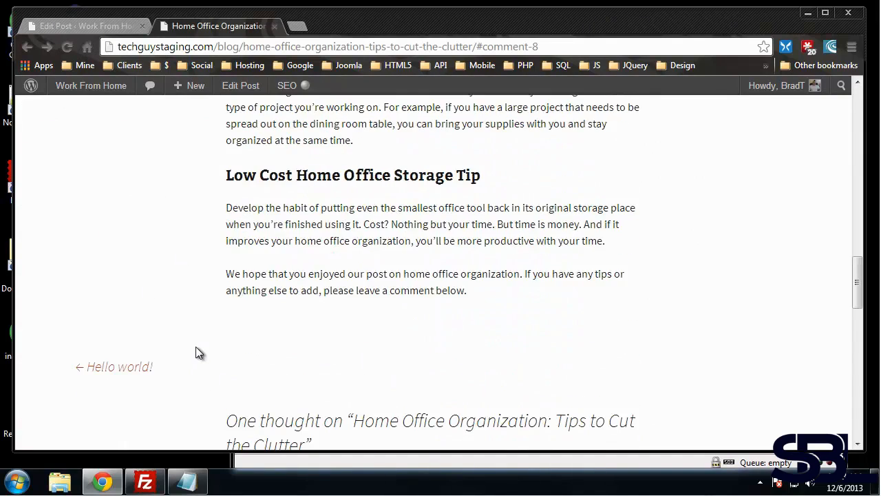
pyautogui.scroll(-1, 196, 349)
pyautogui.scroll(12, 197, 349)
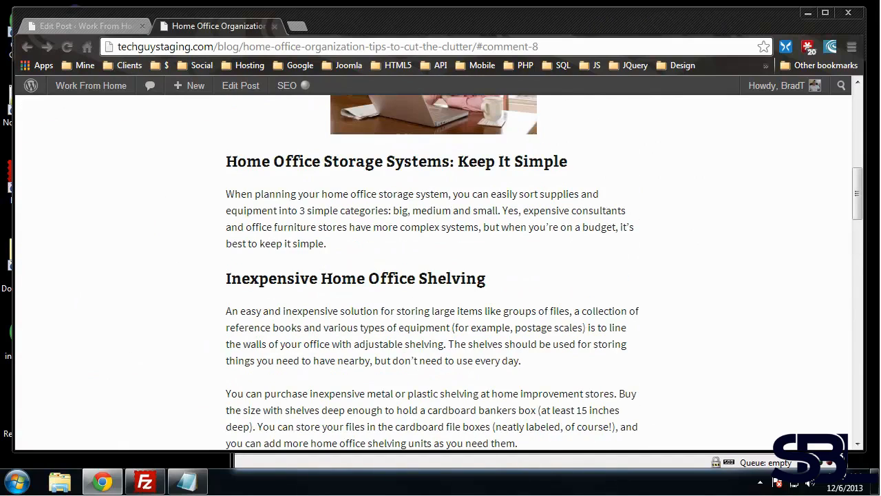
pyautogui.scroll(-2, 305, 269)
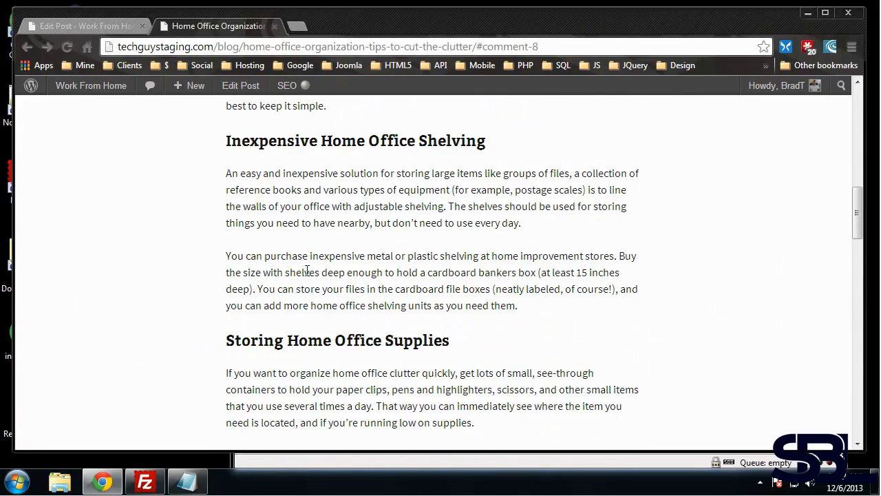
pyautogui.scroll(5, 328, 219)
pyautogui.scroll(-1, 250, 260)
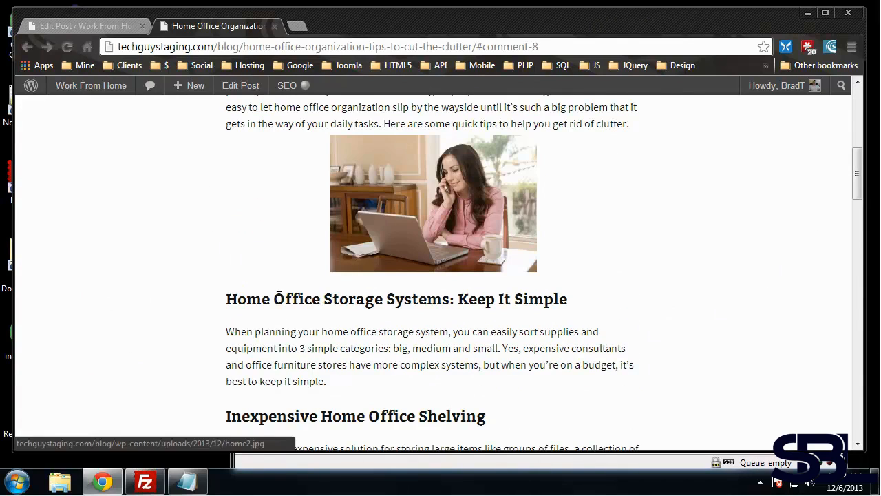
pyautogui.scroll(-1, 305, 315)
# In the post's visual editor, add the line "Office Shelving Types" below the last paragraph of the "Inexpensive Home Office Shelving" section.
pyautogui.click(91, 26)
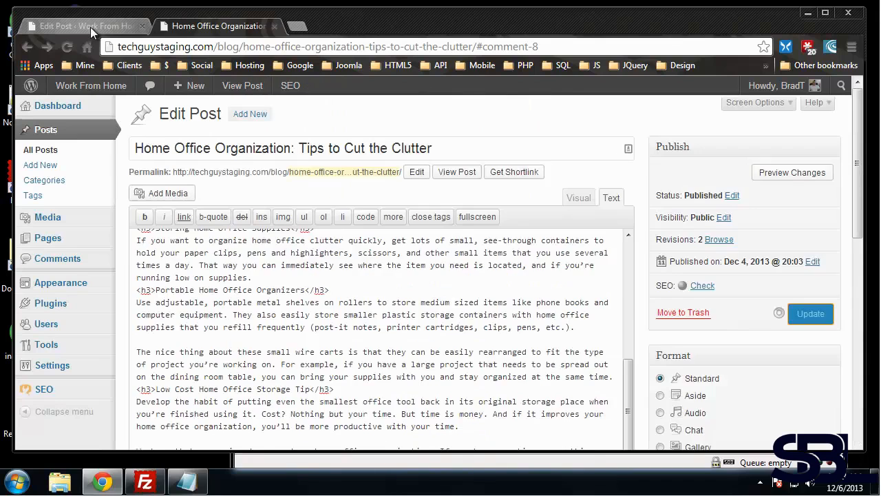
pyautogui.click(569, 236)
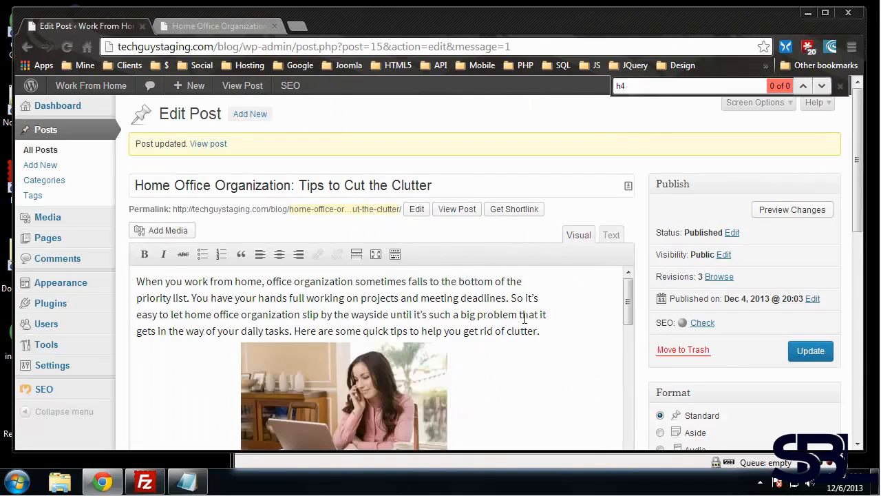
pyautogui.scroll(-4, 504, 330)
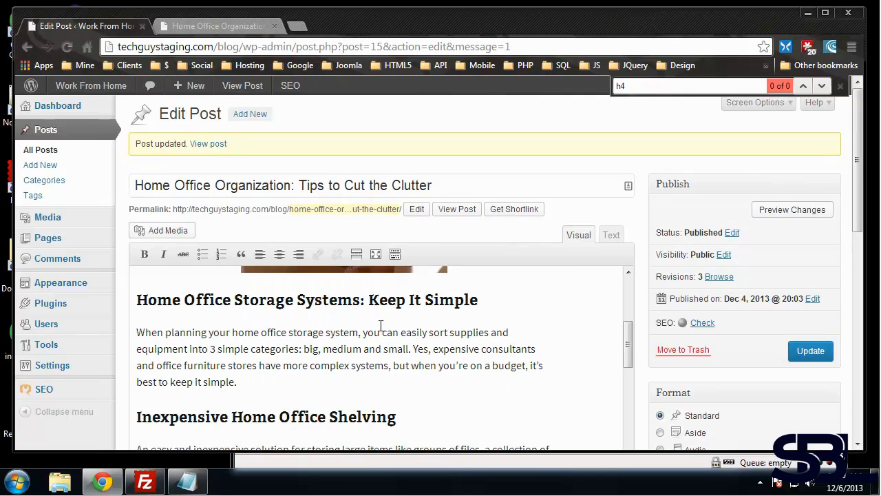
pyautogui.scroll(-2, 335, 315)
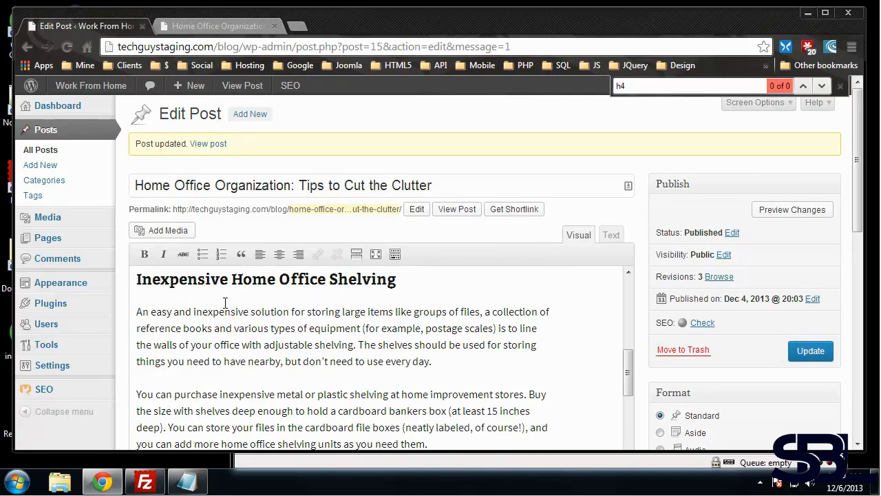
pyautogui.scroll(-1, 225, 303)
pyautogui.scroll(1, 226, 303)
pyautogui.scroll(-1, 448, 334)
pyautogui.click(454, 379)
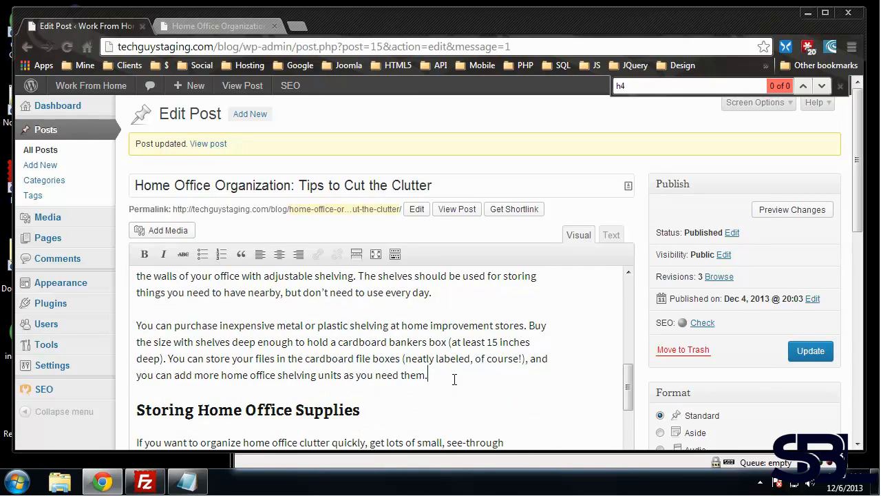
pyautogui.press('Return')
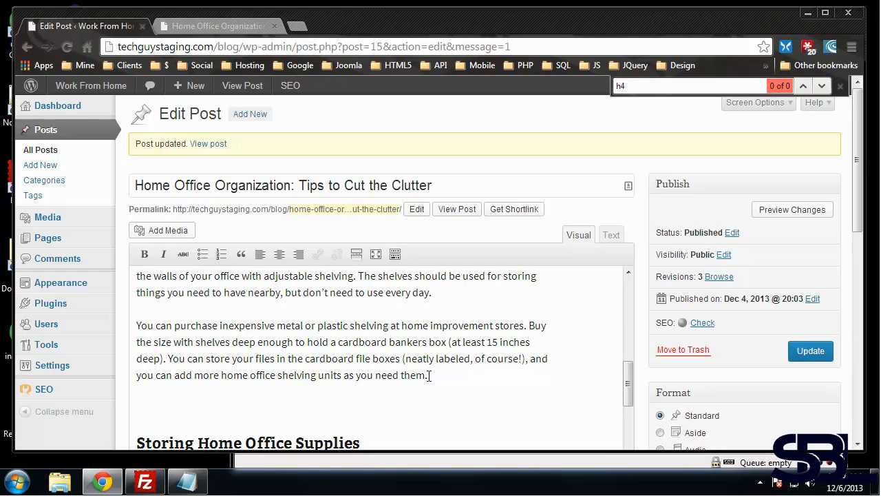
pyautogui.write('Office Shelving Types')
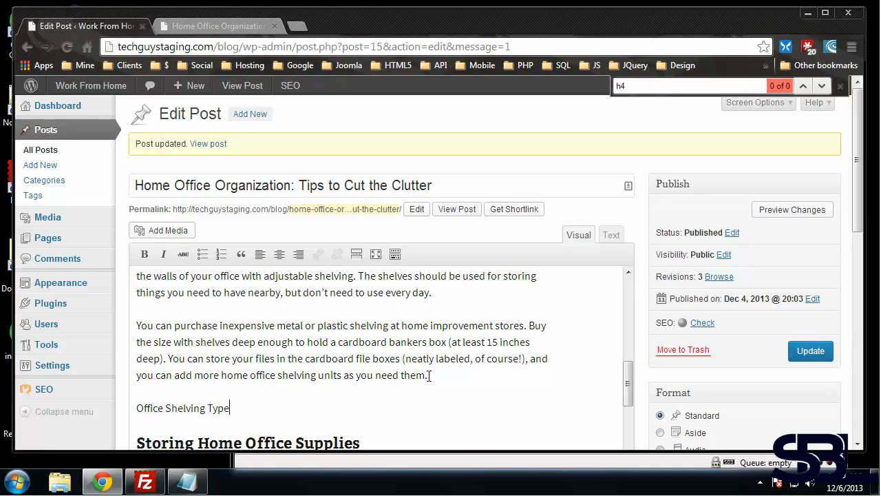
# Review the new "Office Shelving Types" line together with the shelving heading and paragraphs above it.
pyautogui.click(350, 325)
pyautogui.scroll(1, 342, 356)
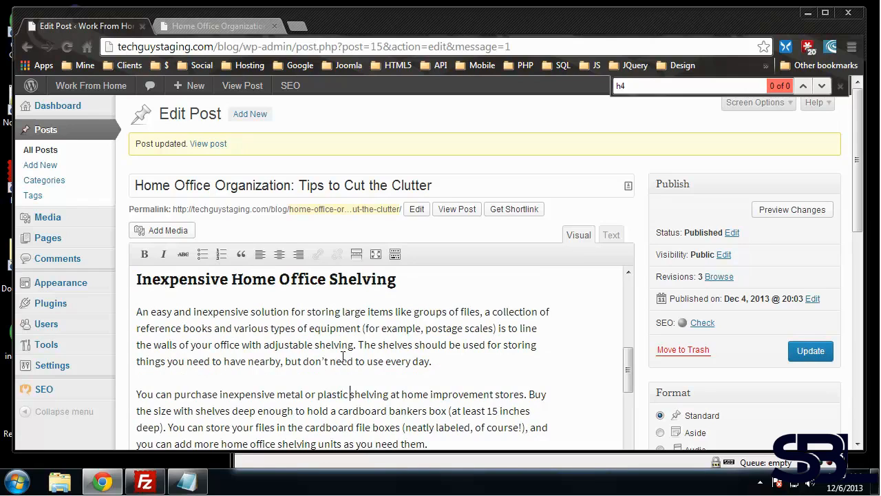
pyautogui.scroll(-2, 346, 356)
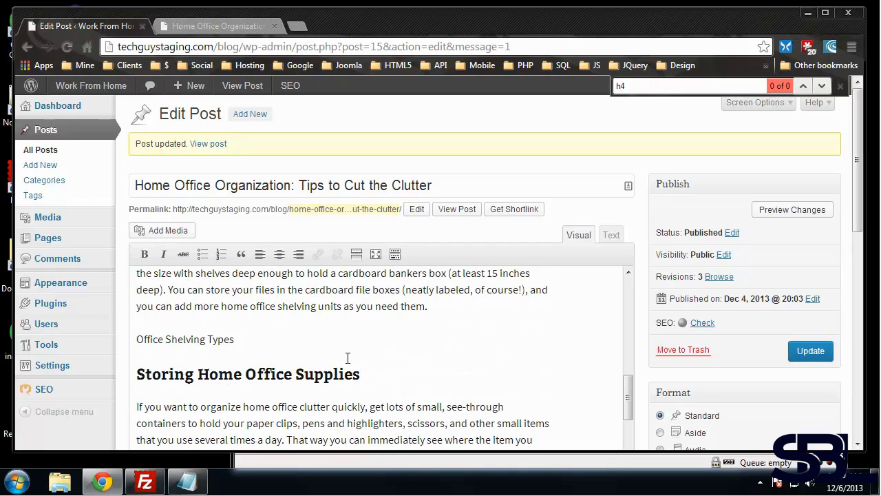
pyautogui.click(234, 338)
pyautogui.press('Home')
pyautogui.scroll(2, 278, 367)
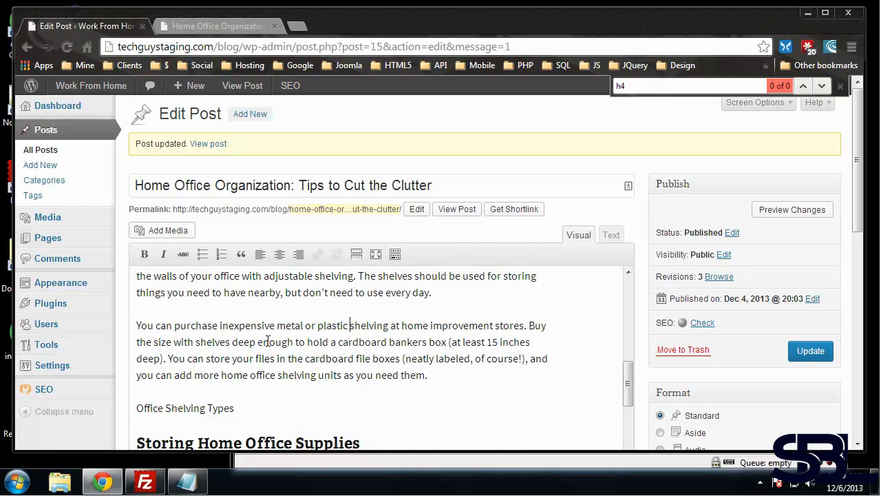
pyautogui.moveTo(180, 279); pyautogui.dragTo(252, 279)
pyautogui.scroll(-2, 352, 366)
pyautogui.moveTo(236, 339); pyautogui.dragTo(137, 339)
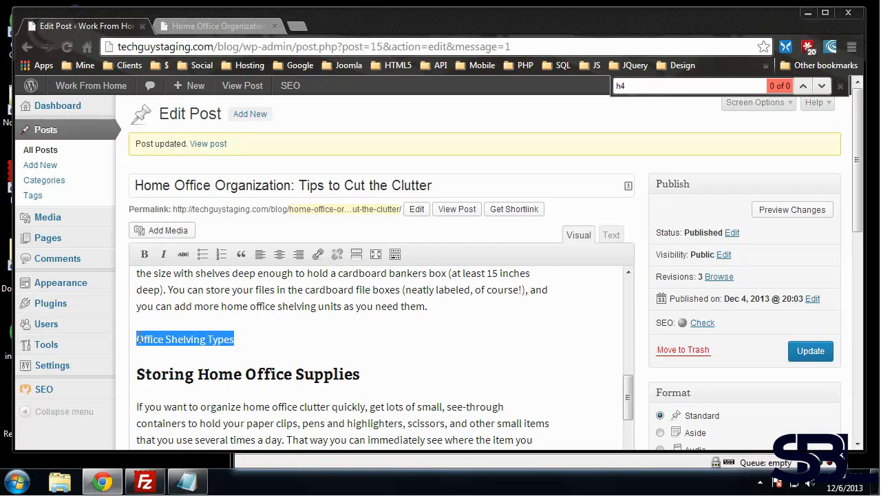
# Find "shelving typ" in the post's HTML source and wrap the "Office Shelving Types" line in h5 tags.
pyautogui.click(611, 235)
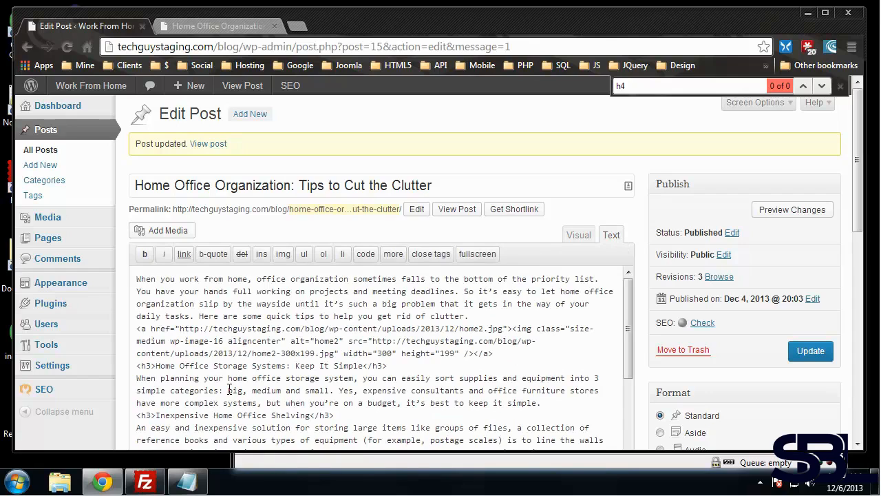
pyautogui.scroll(-2, 229, 389)
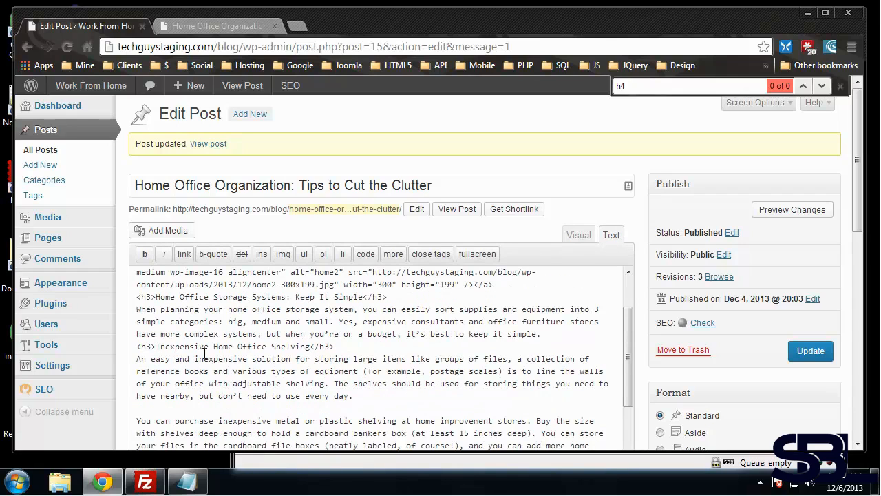
pyautogui.hotkey('ctrl', 'f')
pyautogui.write('sh')
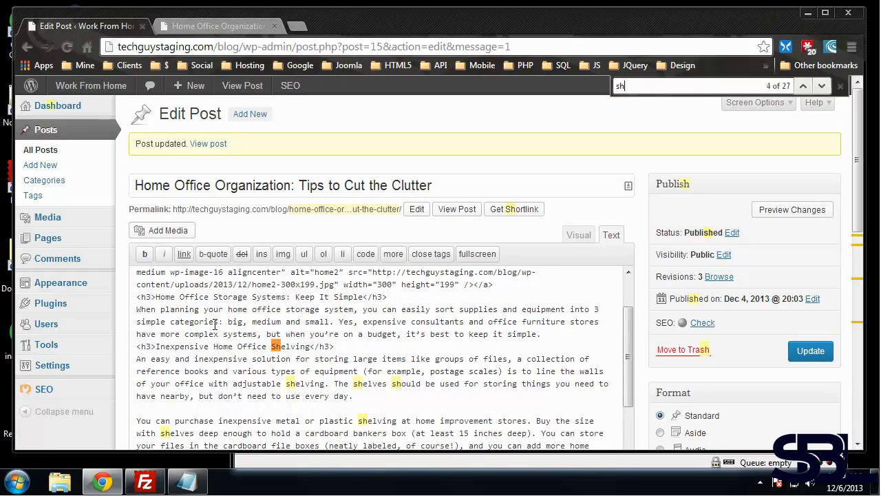
pyautogui.write('elving typ')
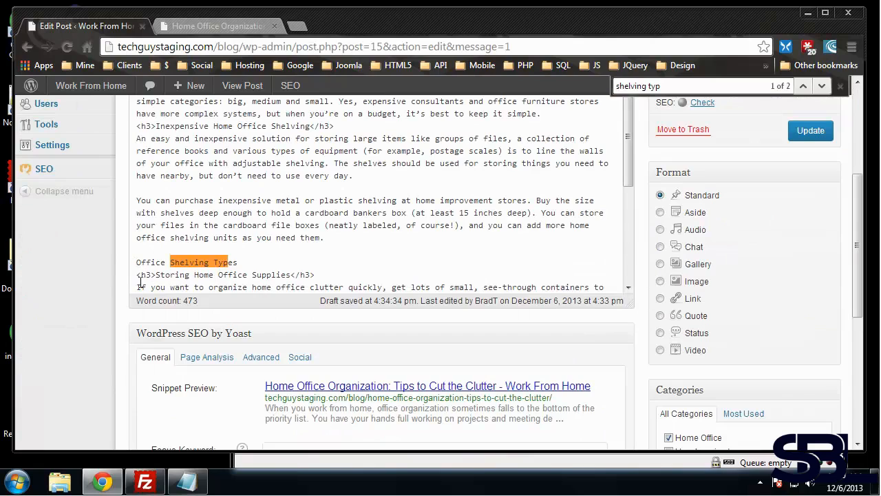
pyautogui.write('<h3')
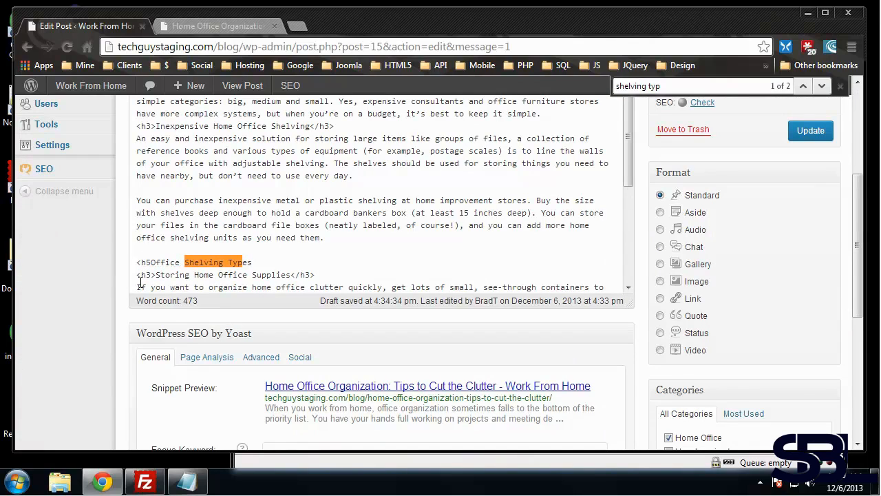
pyautogui.write('>')
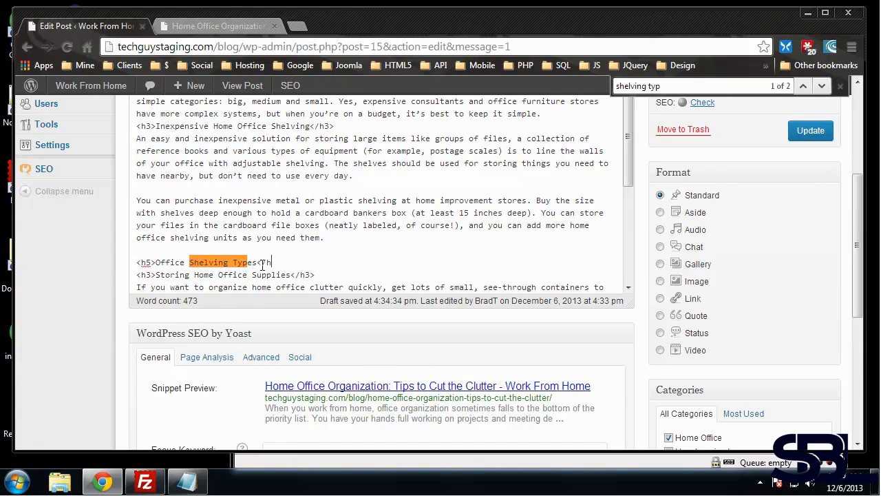
pyautogui.write('/h5>')
pyautogui.press('Return')
# Back in the visual editor, add the lines "Metal Shelf", "Wood Shelf" and "Plastic Shelf" beneath the "Office Shelving Types" subheading.
pyautogui.scroll(2, 677, 234)
pyautogui.scroll(2, 413, 234)
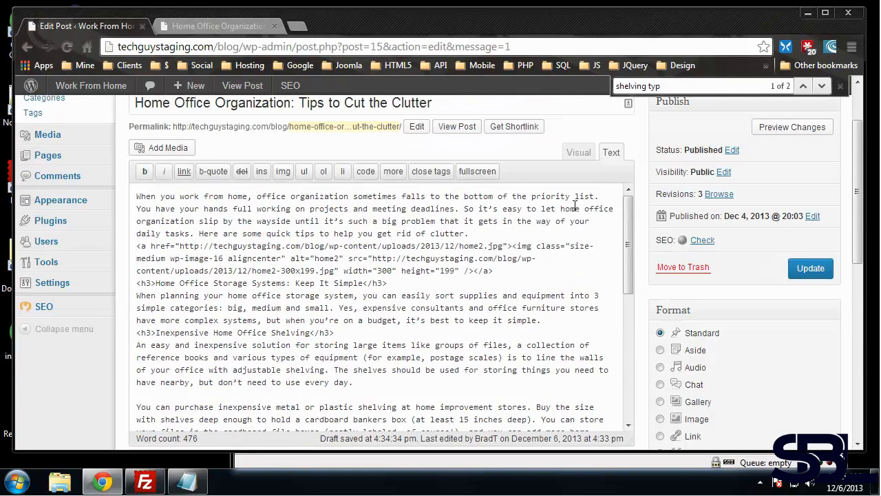
pyautogui.click(577, 152)
pyautogui.click(272, 261)
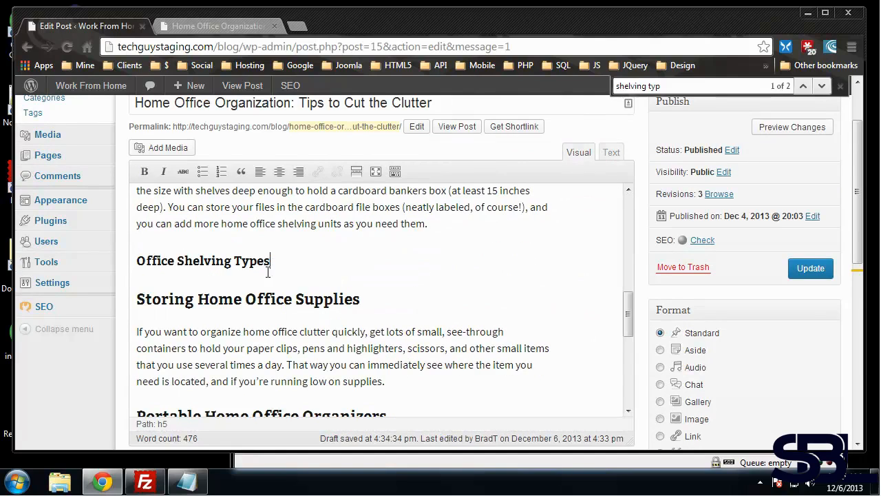
pyautogui.press('Return')
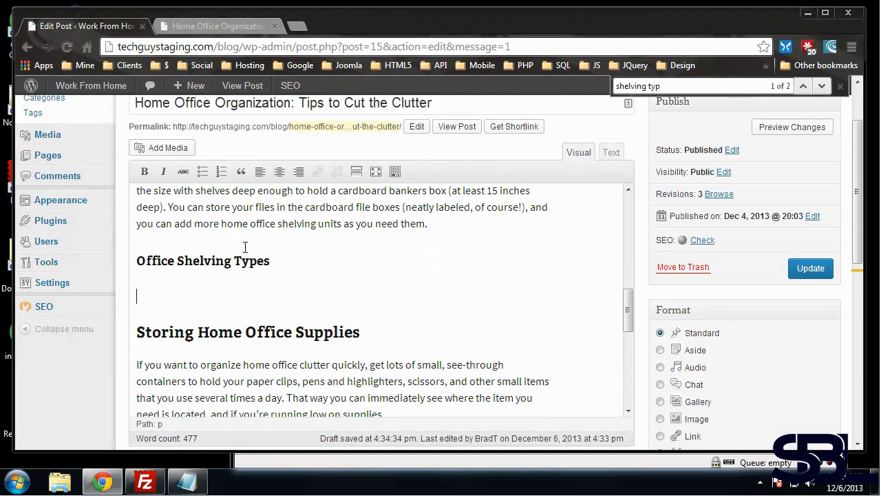
pyautogui.write('Metal Shelf')
pyautogui.press('Return')
pyautogui.write('W')
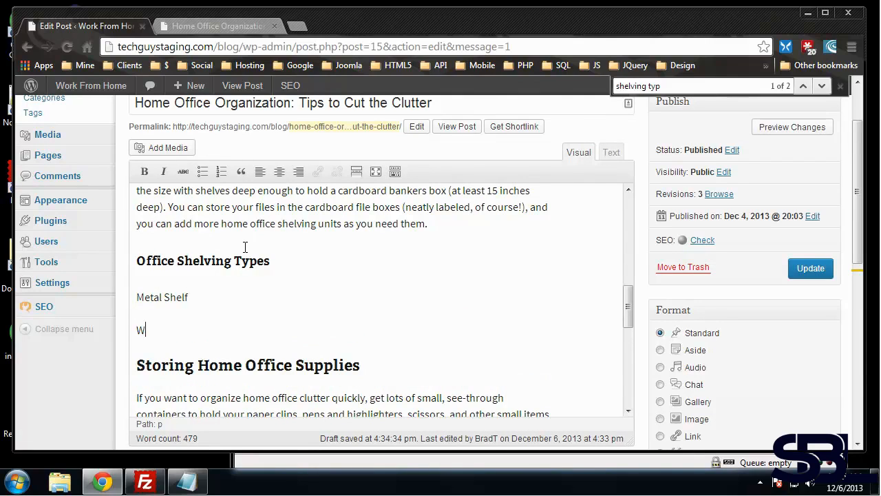
pyautogui.write('ood Shelf')
pyautogui.press('Return')
pyautogui.write('Plastic')
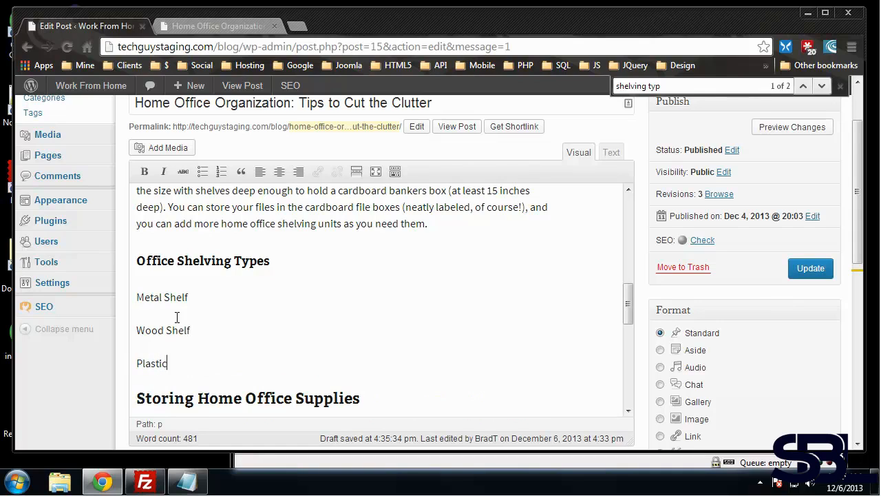
pyautogui.write(' She')
pyautogui.write('elf')
# Convert the three shelf lines under "Office Shelving Types" into a bulleted list.
pyautogui.moveTo(192, 363); pyautogui.dragTo(141, 297)
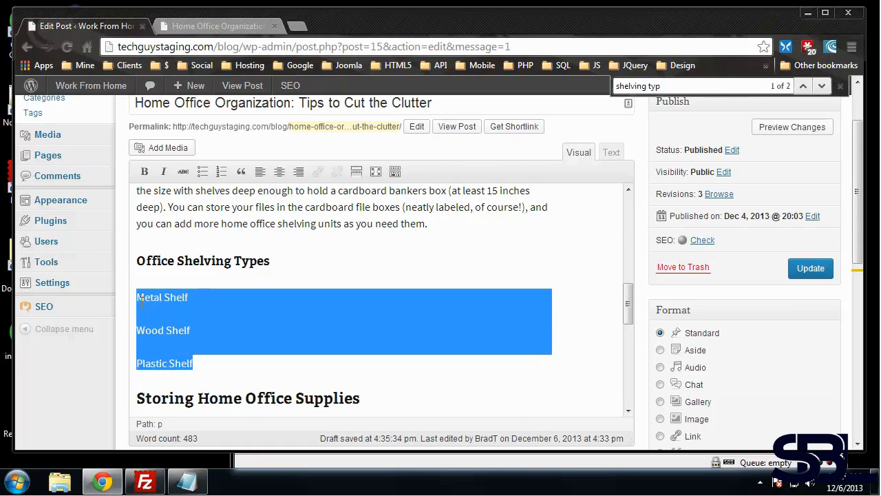
pyautogui.click(203, 172)
pyautogui.click(354, 351)
pyautogui.click(178, 282)
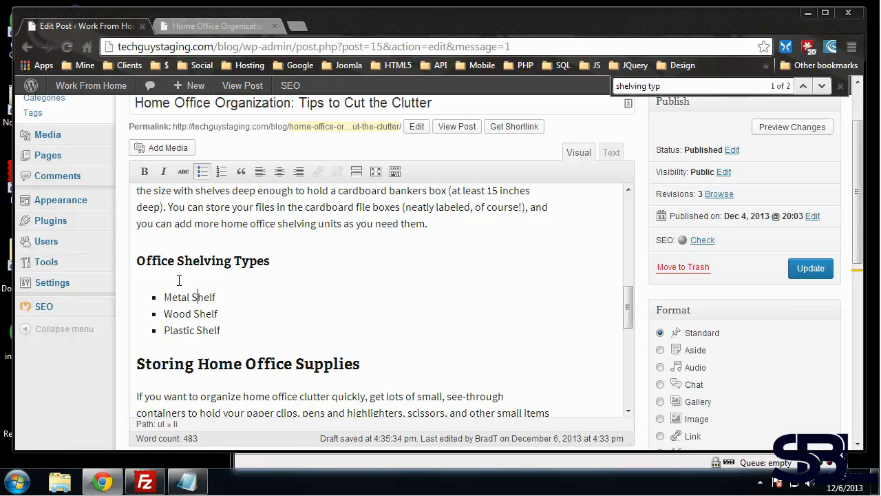
# Update the post and reload its published page to load the new shelving subsection.
pyautogui.click(805, 270)
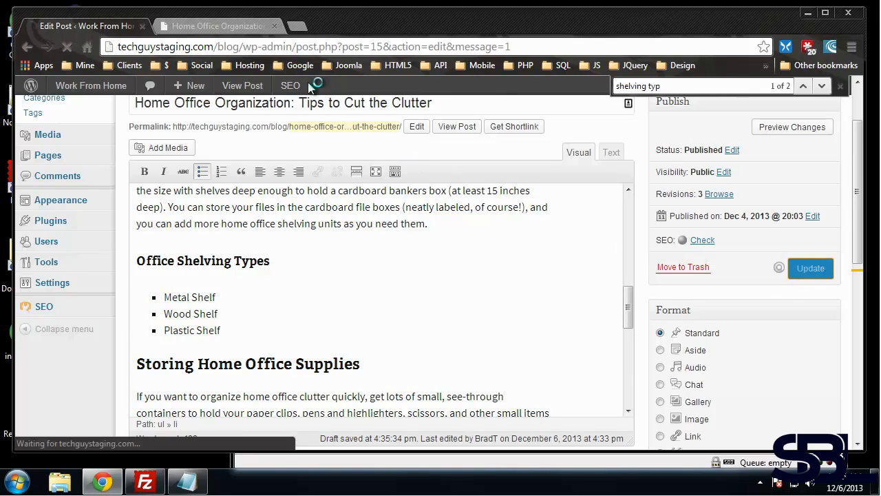
pyautogui.click(209, 23)
pyautogui.click(67, 46)
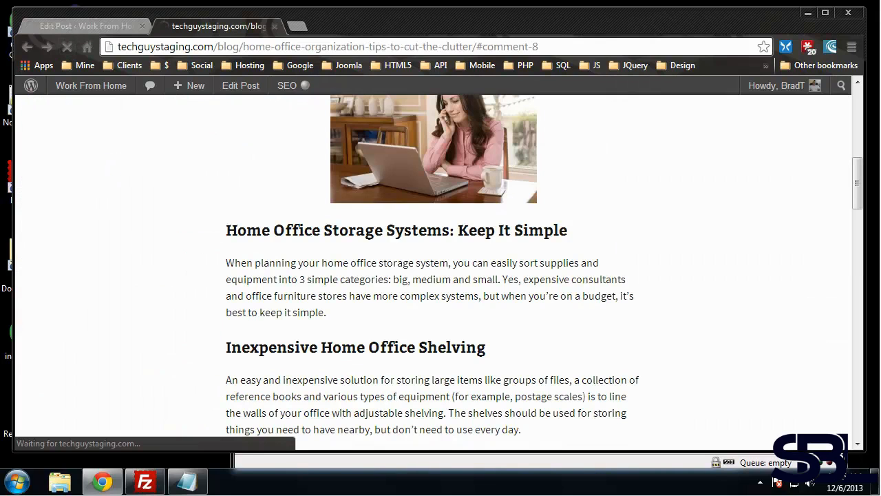
# Compare the "Office Shelving Types" subheading and its list with the parent "Inexpensive Home Office Shelving" heading on the published page.
pyautogui.scroll(-6, 197, 183)
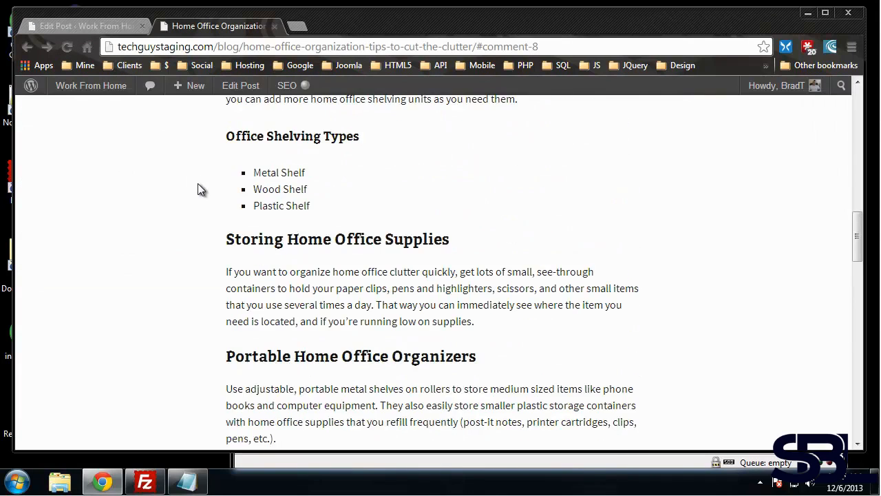
pyautogui.scroll(3, 199, 182)
pyautogui.scroll(1, 198, 182)
pyautogui.scroll(-2, 213, 227)
pyautogui.scroll(2, 289, 324)
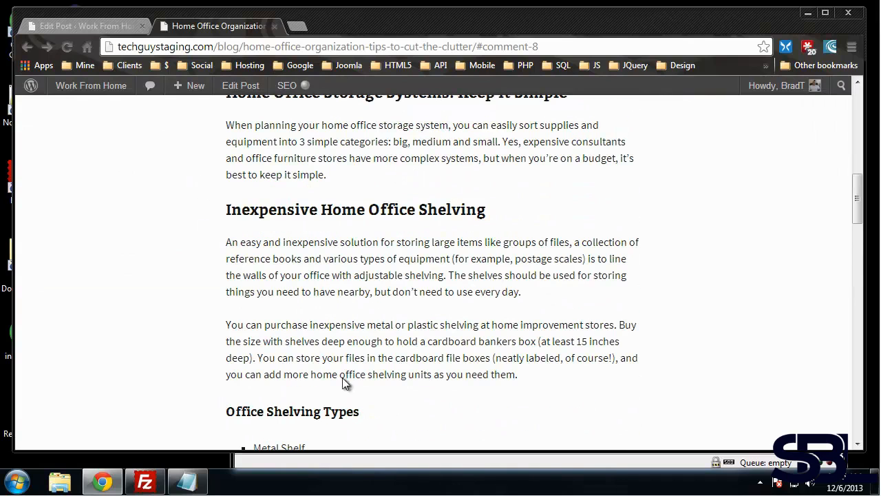
pyautogui.moveTo(369, 413); pyautogui.dragTo(225, 413)
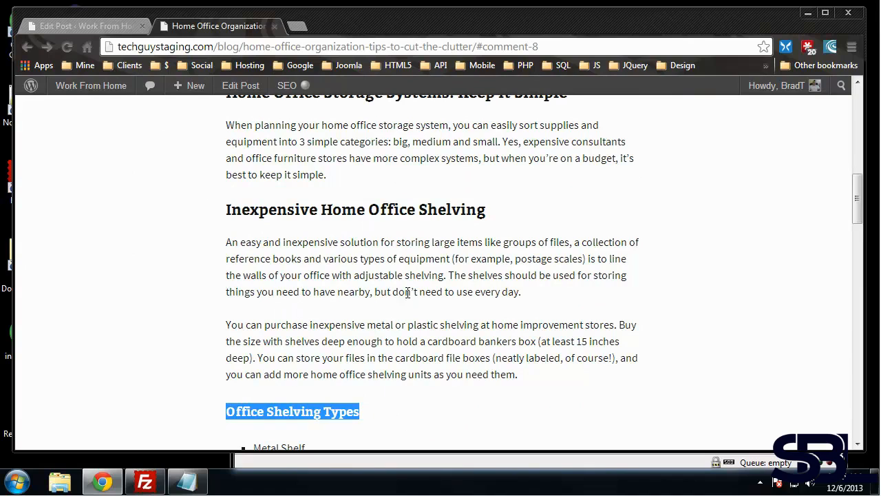
pyautogui.moveTo(490, 216); pyautogui.dragTo(221, 213)
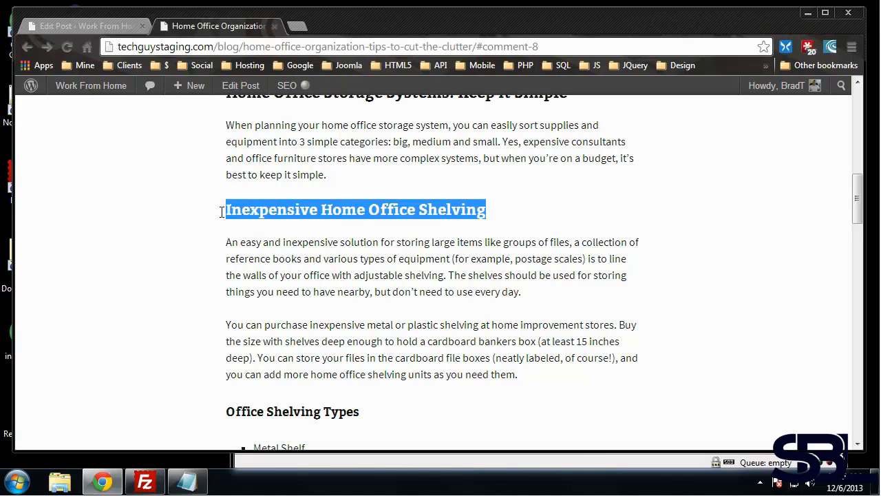
# Review the published post's heading hierarchy, from the "Office Shelving Types" subsection back up to the introduction and its image.
pyautogui.scroll(-2, 132, 262)
pyautogui.scroll(2, 139, 249)
pyautogui.scroll(-1, 152, 275)
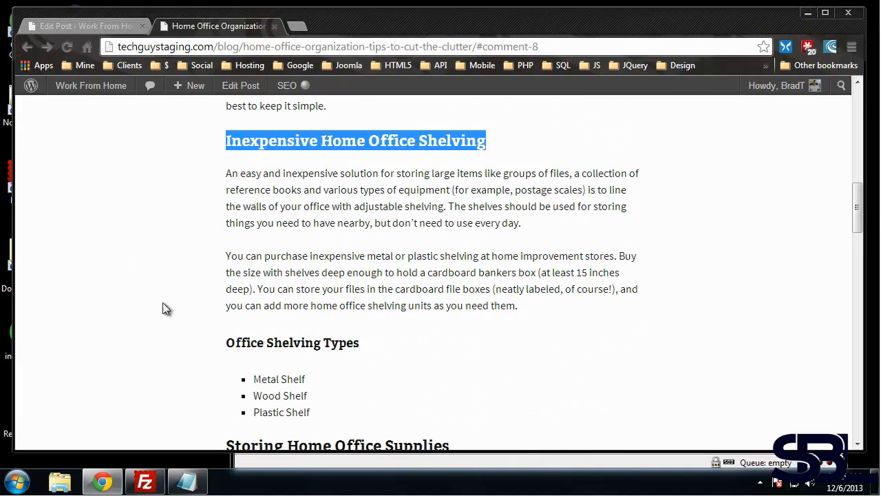
pyautogui.click(308, 345)
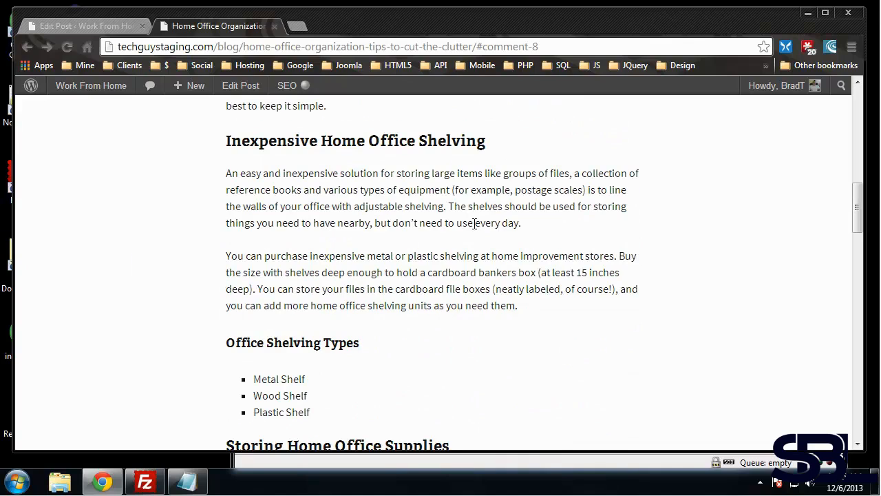
pyautogui.moveTo(360, 346); pyautogui.dragTo(227, 352)
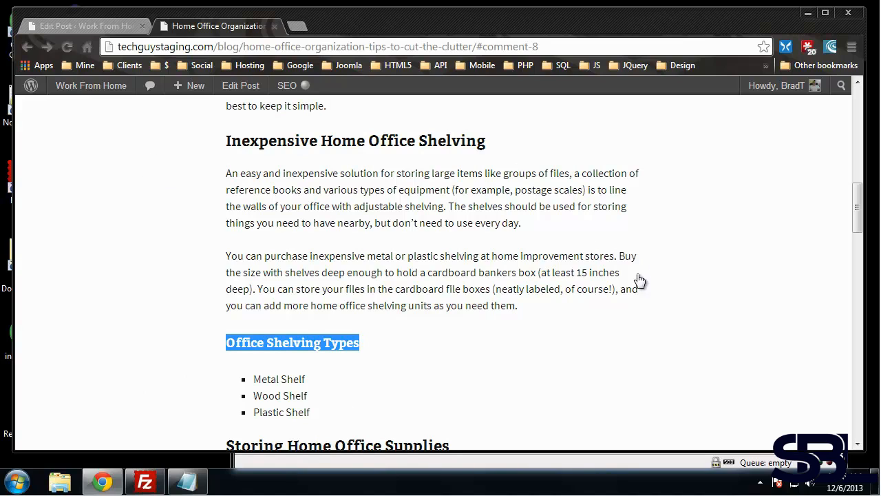
pyautogui.scroll(7, 507, 262)
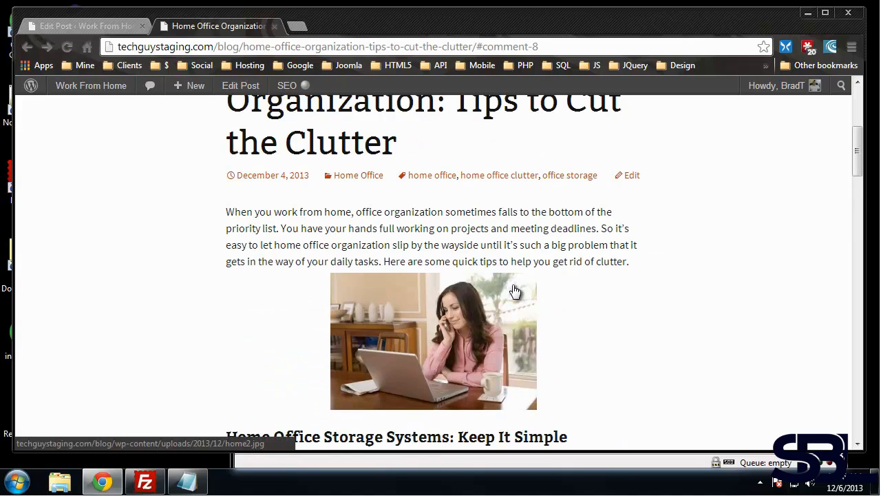
pyautogui.scroll(-2, 516, 292)
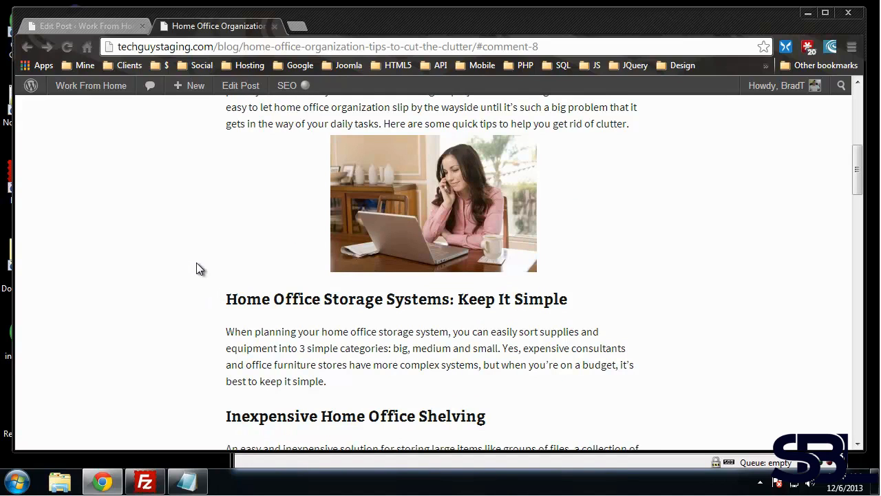
pyautogui.scroll(2, 221, 257)
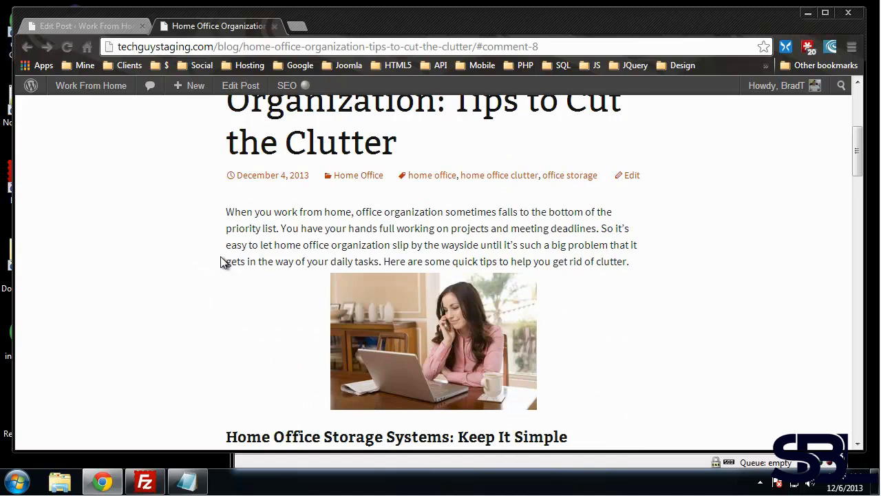